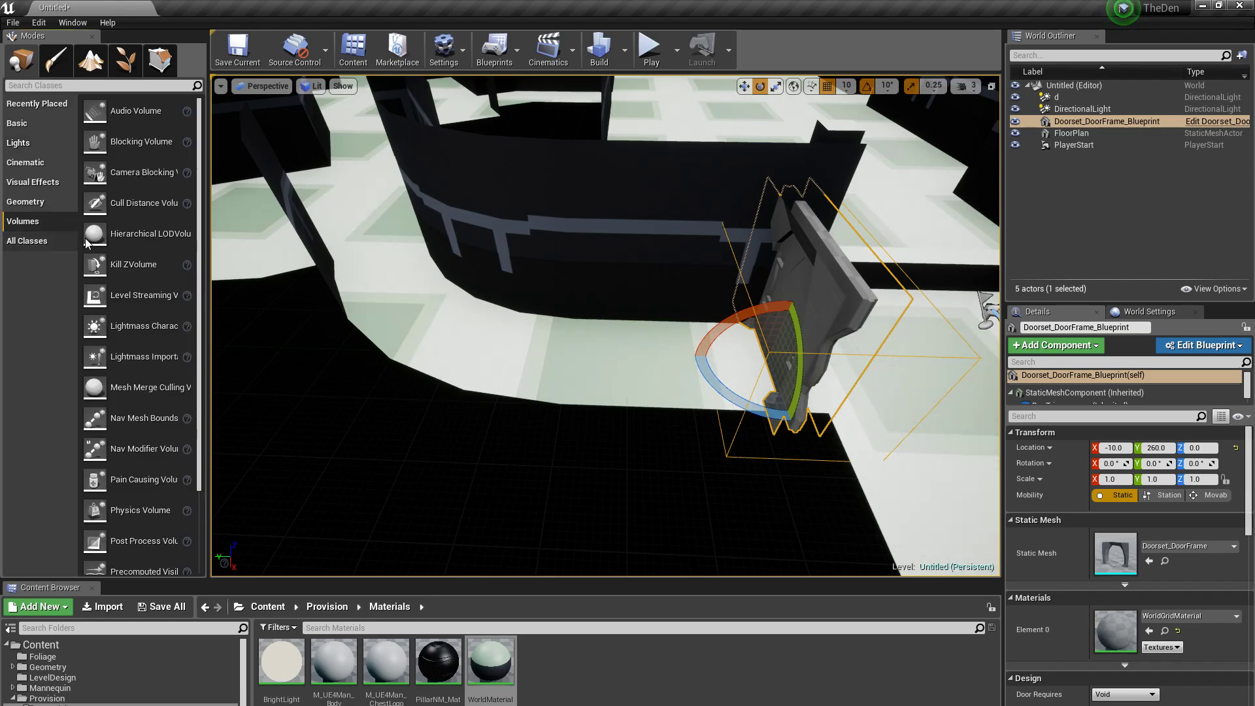
- Find the trigger classes with "trig" and place a Box Trigger on the corridor floor past the door frame
scroll(131, 307, "down", 1)
left_click(70, 86)
type("trig")
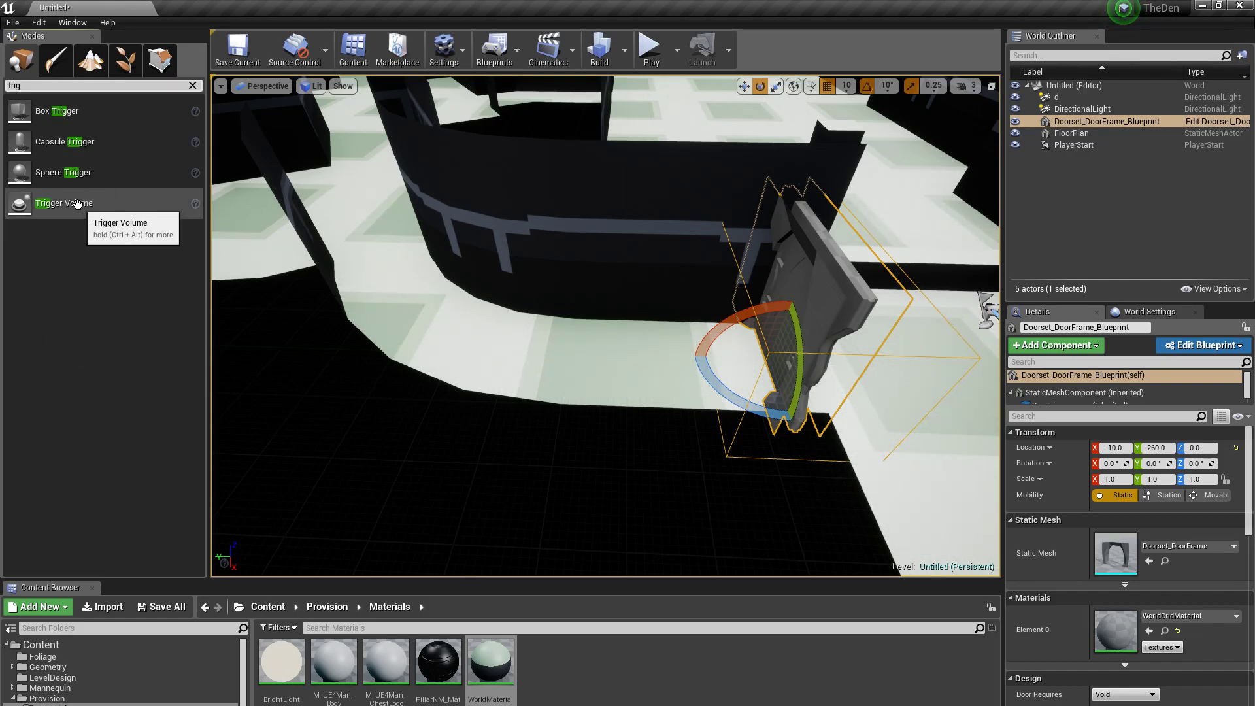
left_click(61, 113)
left_click_drag(61, 113, 543, 333)
right_click_drag(543, 333, 425, 334)
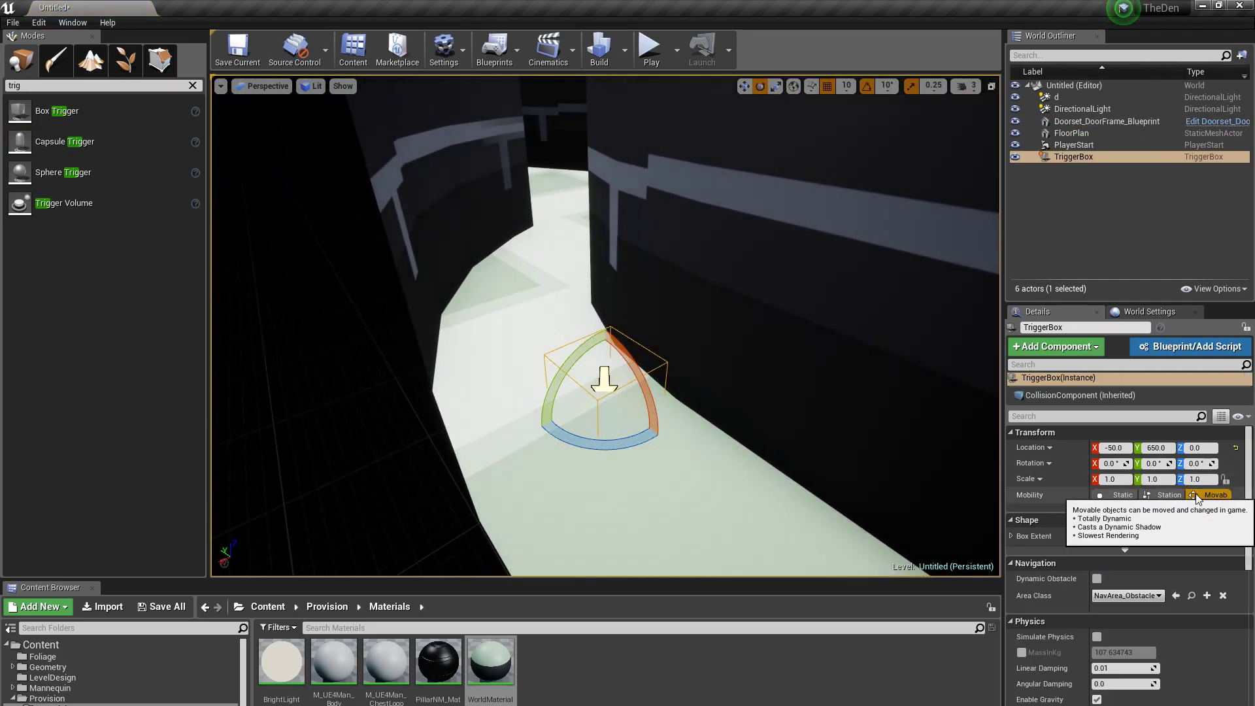
- Move the trigger box to X 10 and widen its X box extent to about 88.75 to span the corridor
key("w")
mouse_move(563, 414)
left_mouse_down()
mouse_move(327, 533)
mouse_move(545, 411)
left_mouse_up()
key("w")
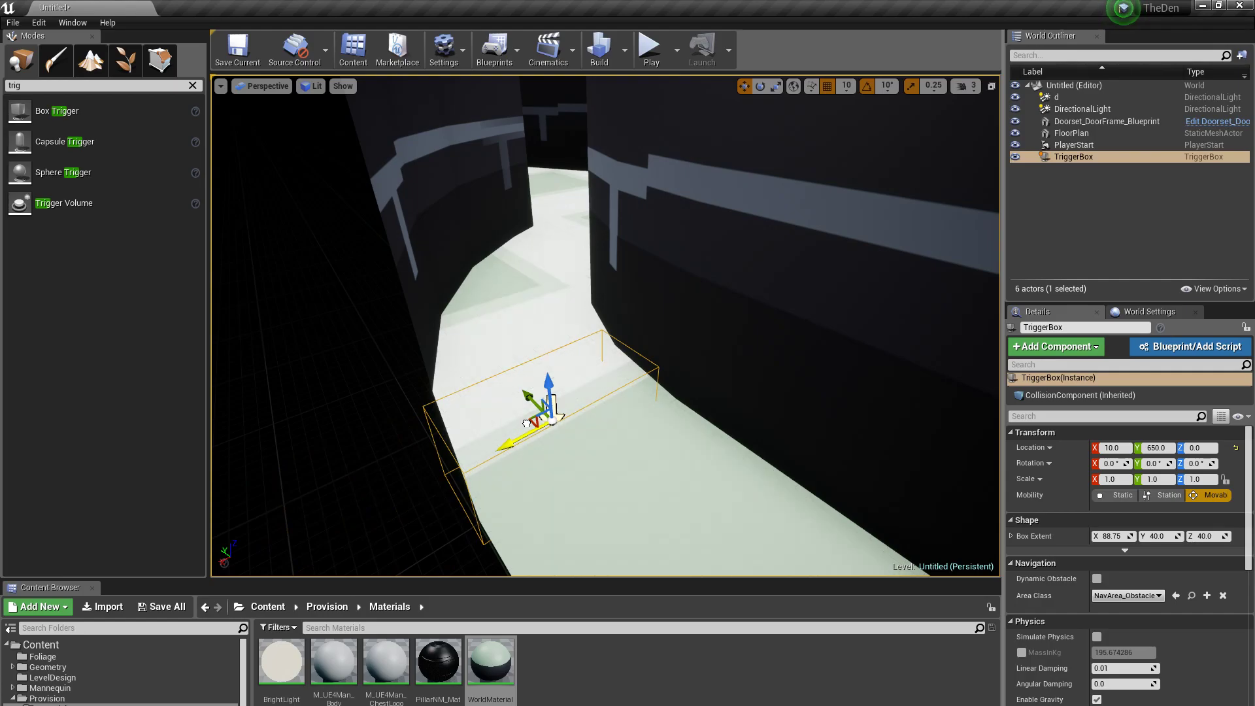
key("w")
key("e")
key("w")
key("w")
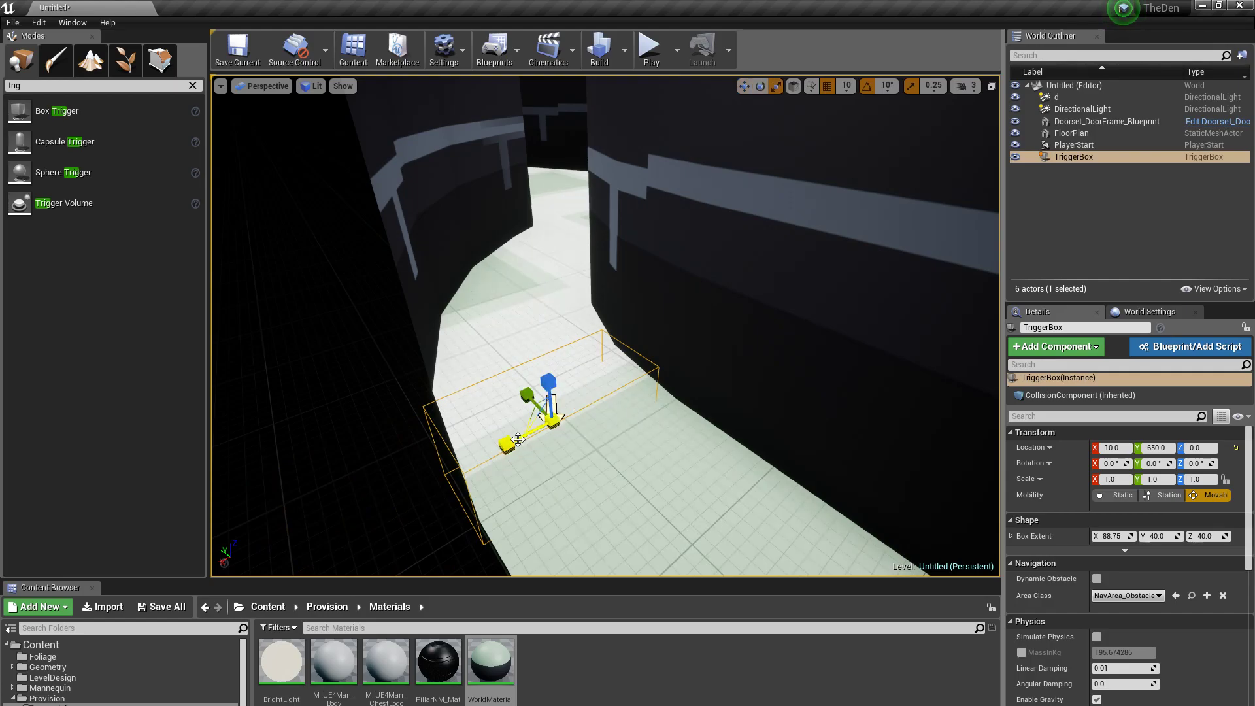
- Enlarge the trigger box extents to about 98.75 in X and 101.25 in Z, and raise it to Z 100
left_click_drag(551, 402, 563, 277)
key("w")
left_click_drag(551, 401, 541, 310)
right_click_drag(541, 309, 726, 326)
key("f")
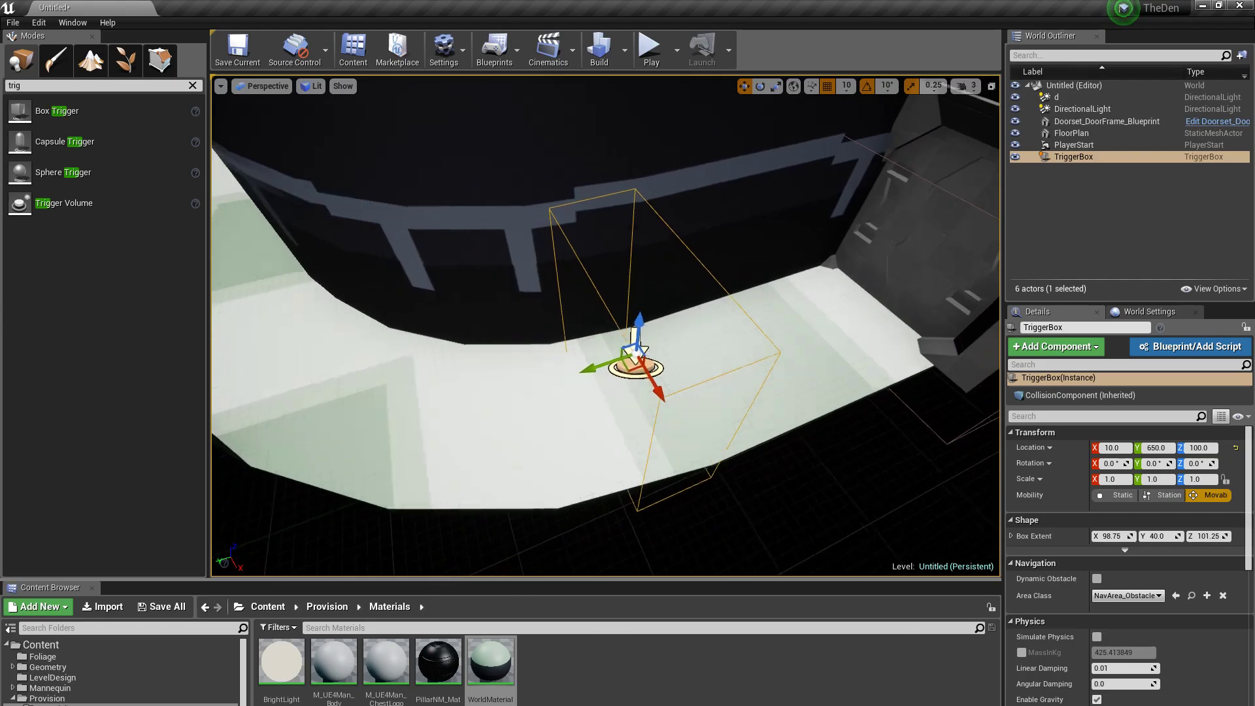
- Shift the trigger box to X 0 and widen its X box extent to about 117.5
left_click_drag(667, 393, 663, 385)
right_click_drag(752, 353, 484, 360)
key("space")
key("space")
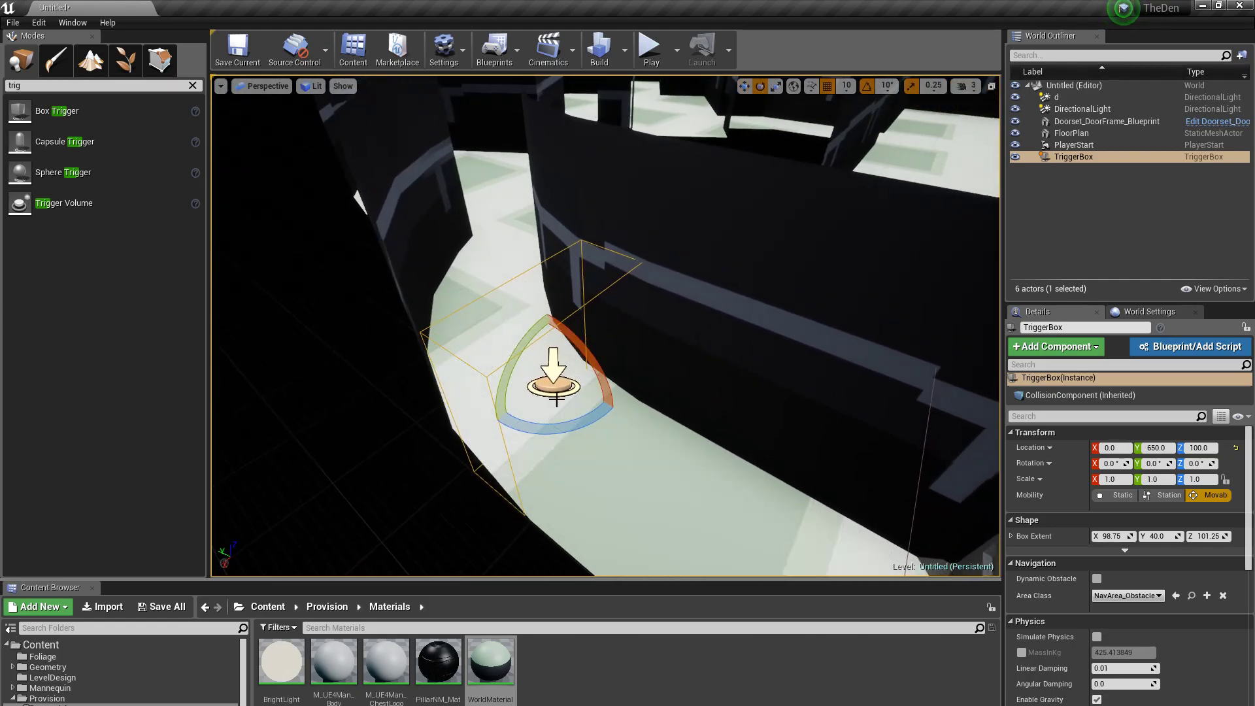
left_click_drag(518, 402, 504, 412)
key("space")
right_click_drag(513, 405, 704, 327)
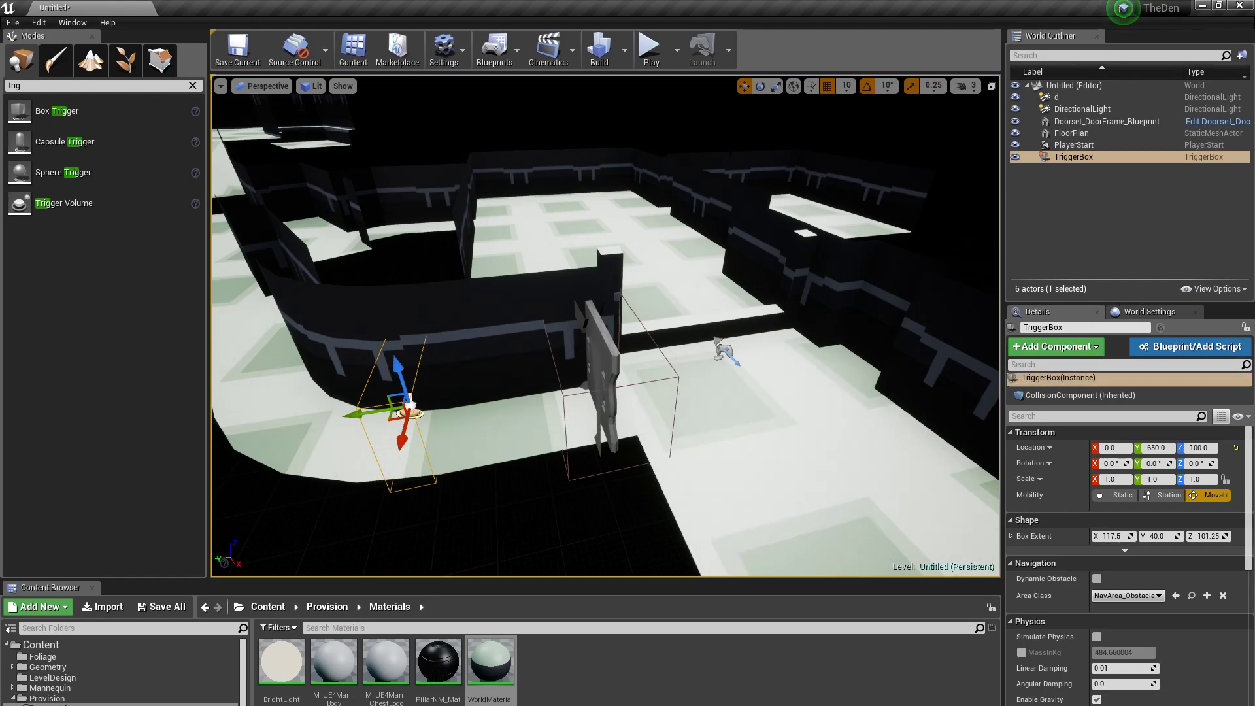
- Open the Level Blueprint and arrange its window so the door and trigger box stay reachable in the level
right_click_drag(605, 325, 814, 333)
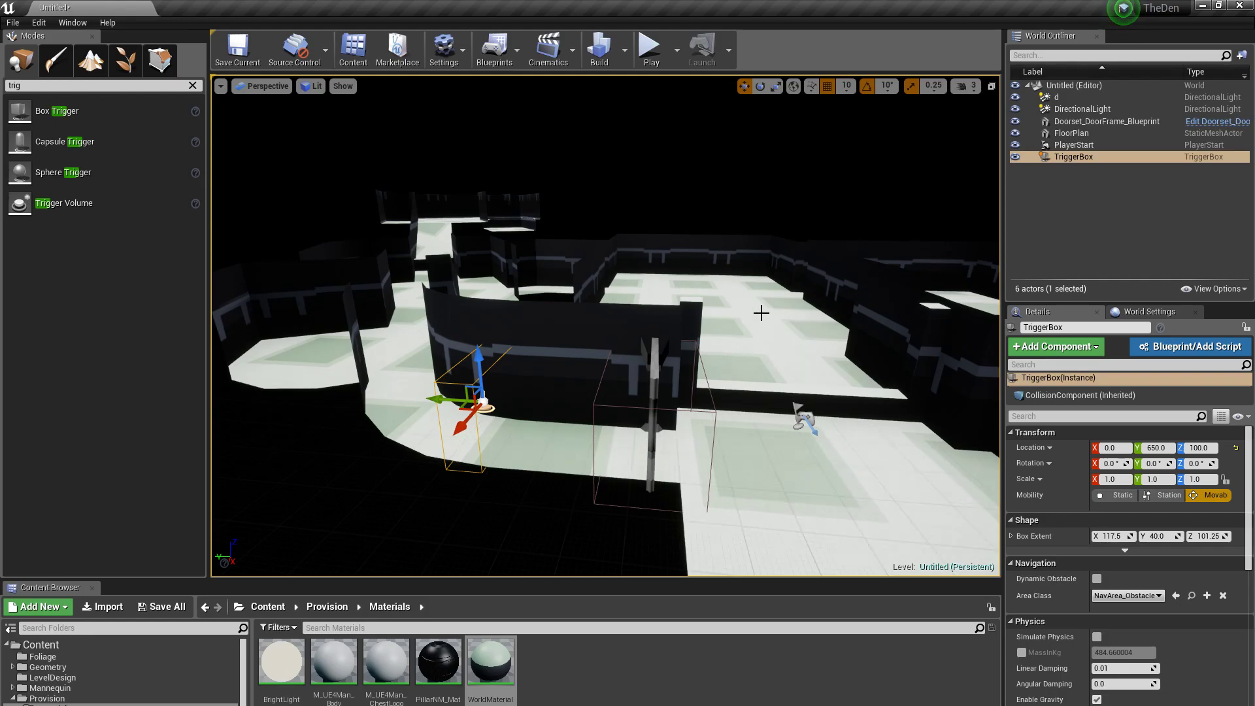
right_click_drag(761, 313, 761, 327)
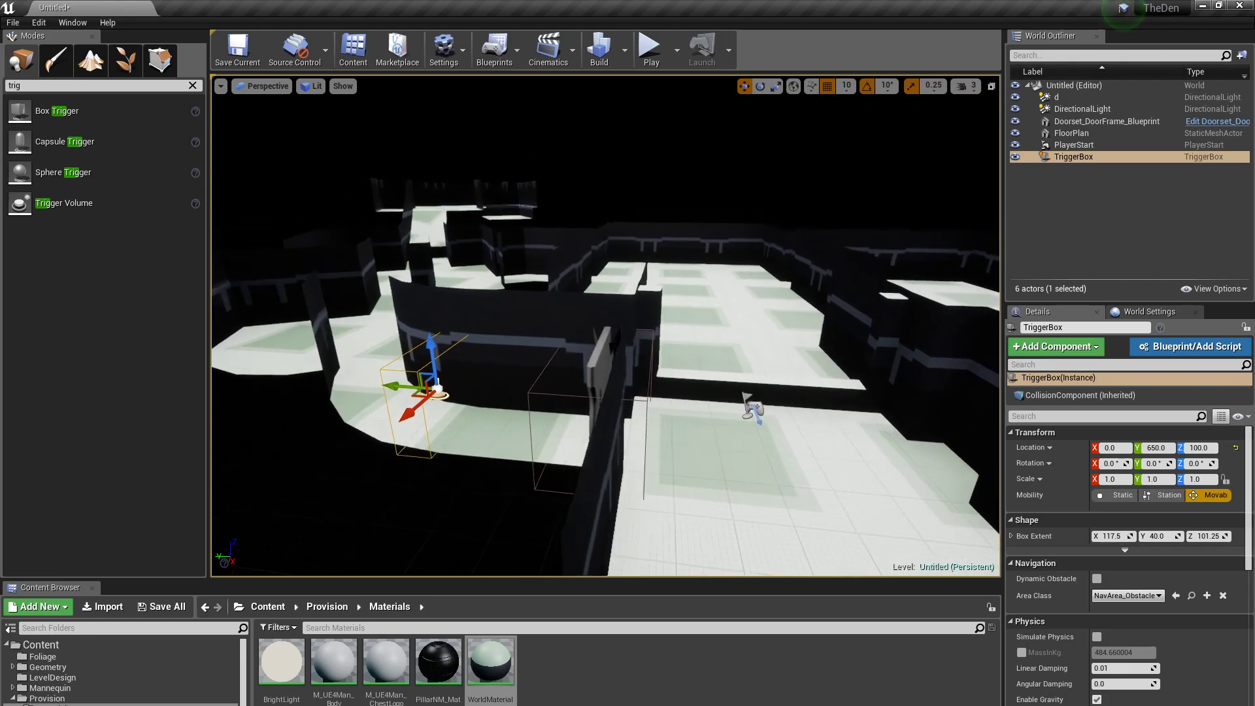
left_click(500, 52)
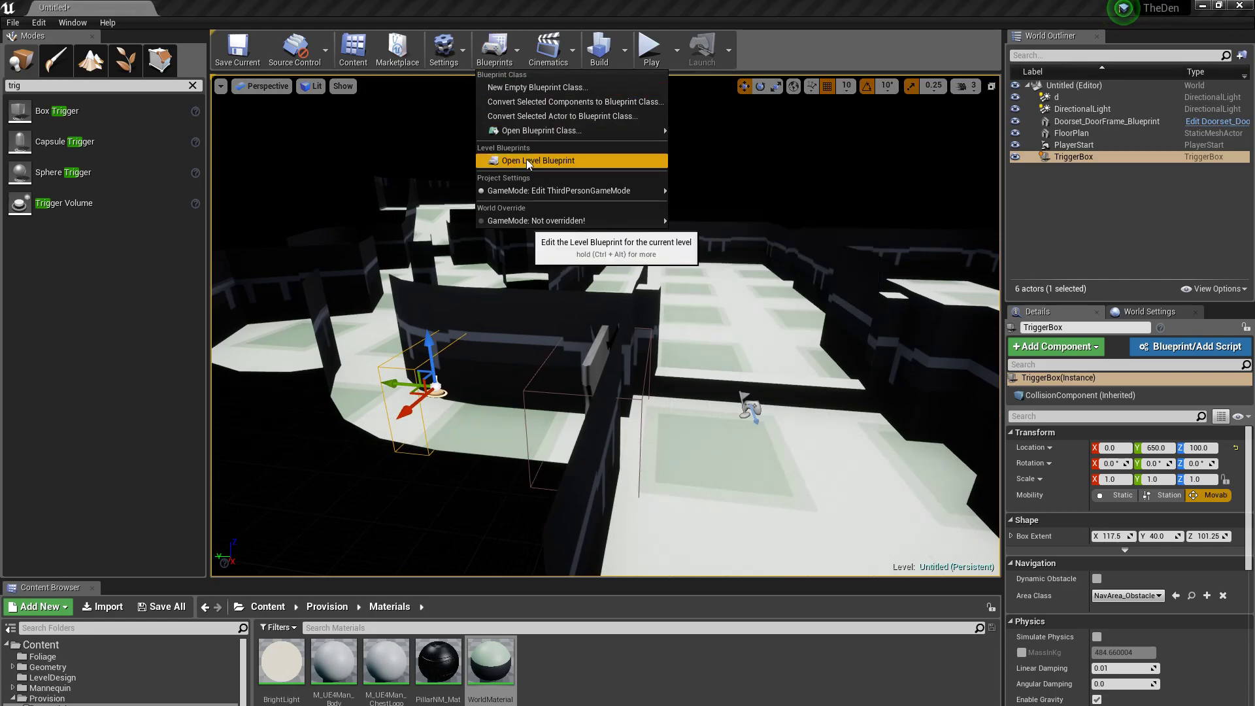
left_click(550, 160)
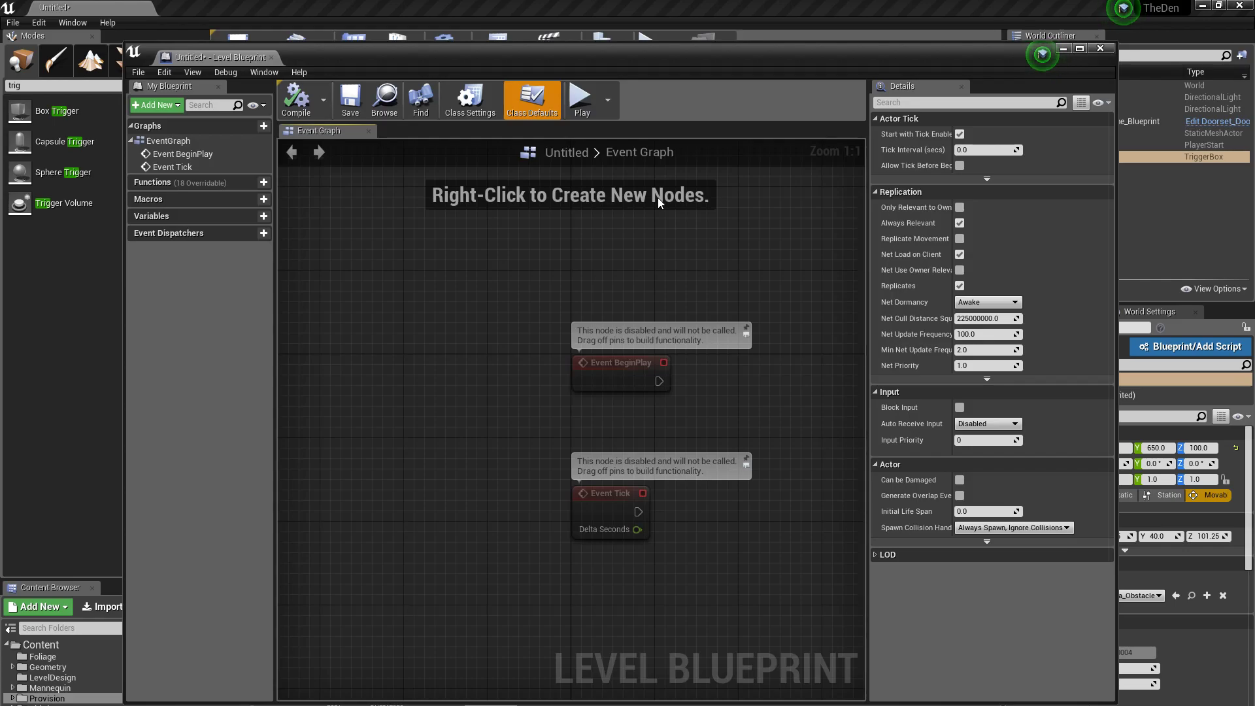
left_click_drag(727, 54, 592, 489)
right_click_drag(751, 276, 459, 217)
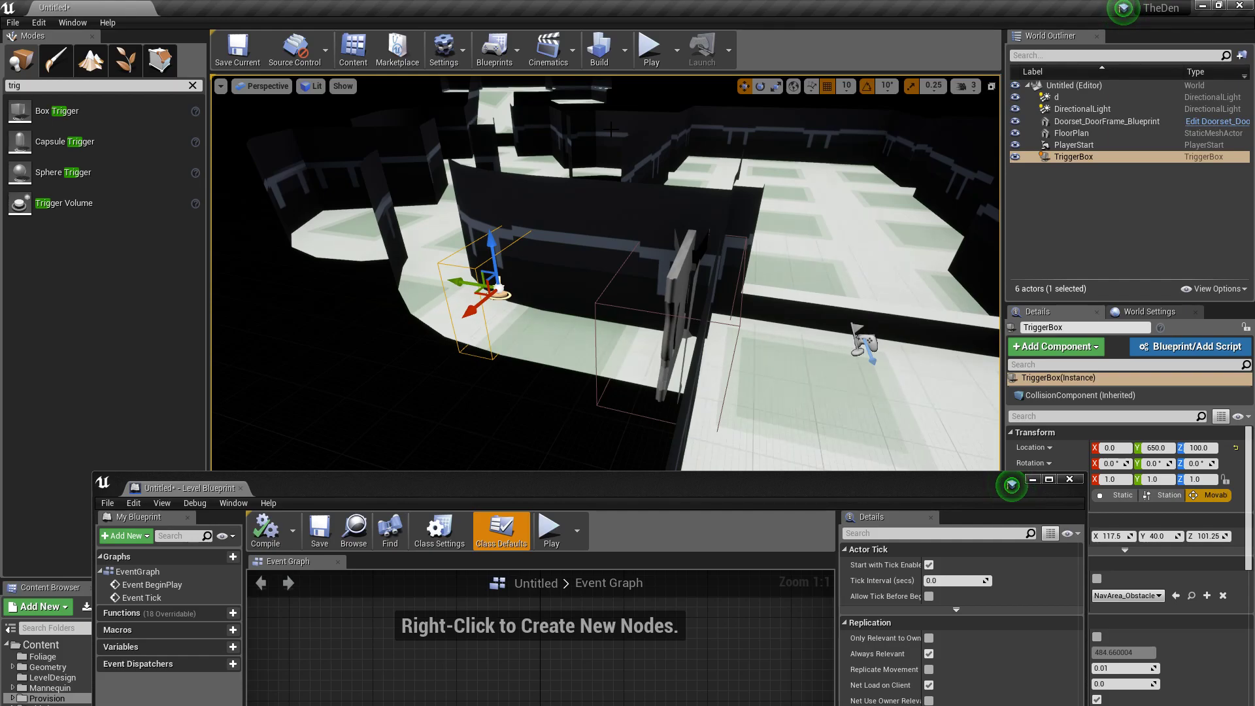
left_click_drag(674, 506, 843, 314)
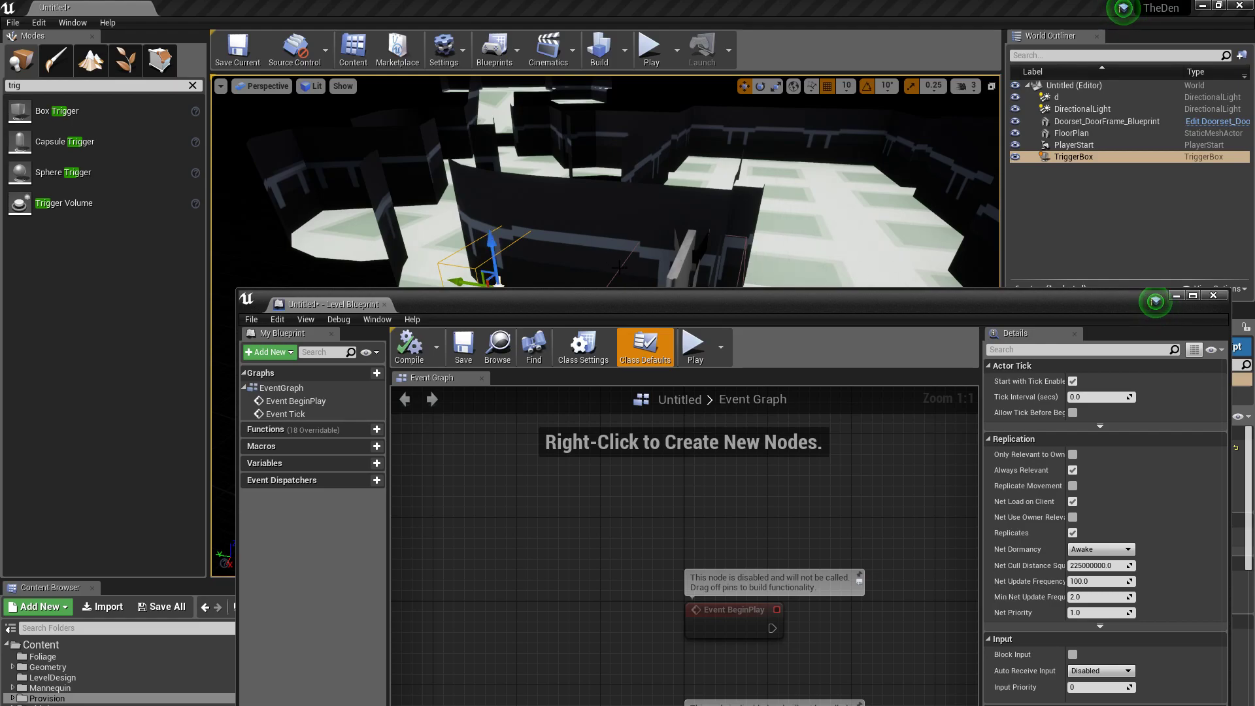
- Select the door frame in the level and delete the default Event BeginPlay and Event Tick nodes from the Event Graph
left_click(683, 265)
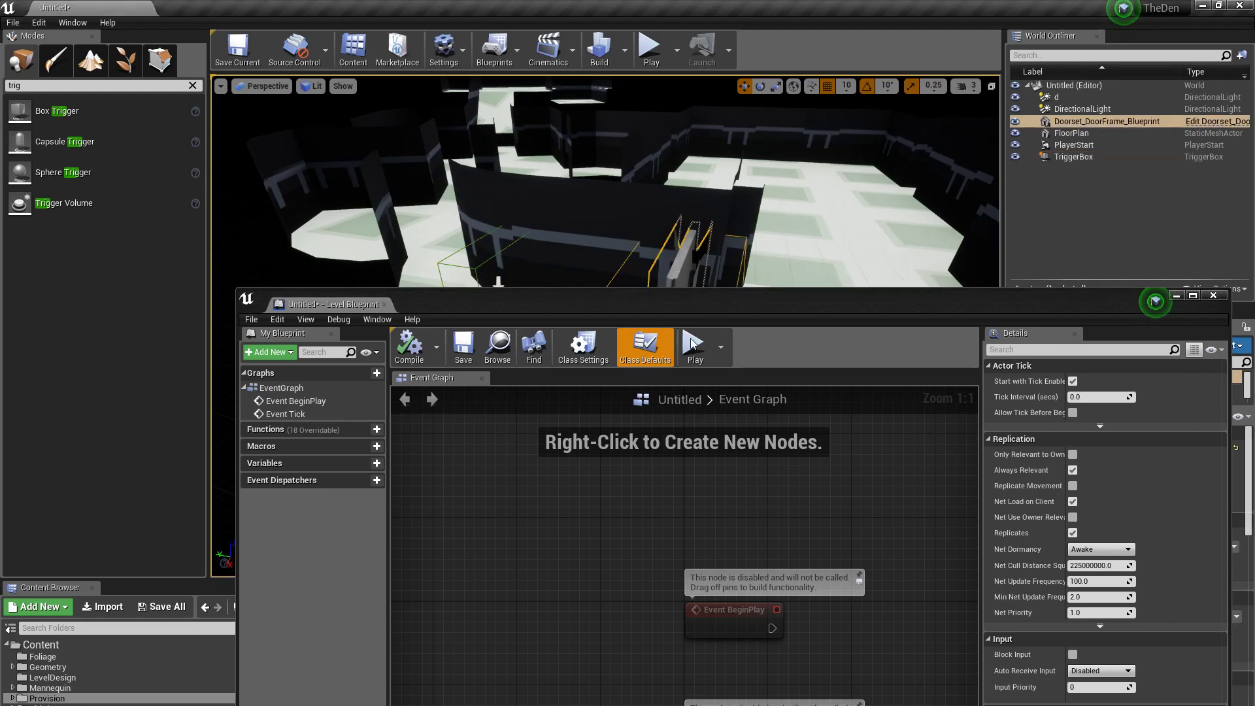
left_click(752, 583)
left_click_drag(851, 309, 709, 1)
left_click(444, 371)
scroll(461, 363, "down", 2)
left_click_drag(396, 218, 763, 516)
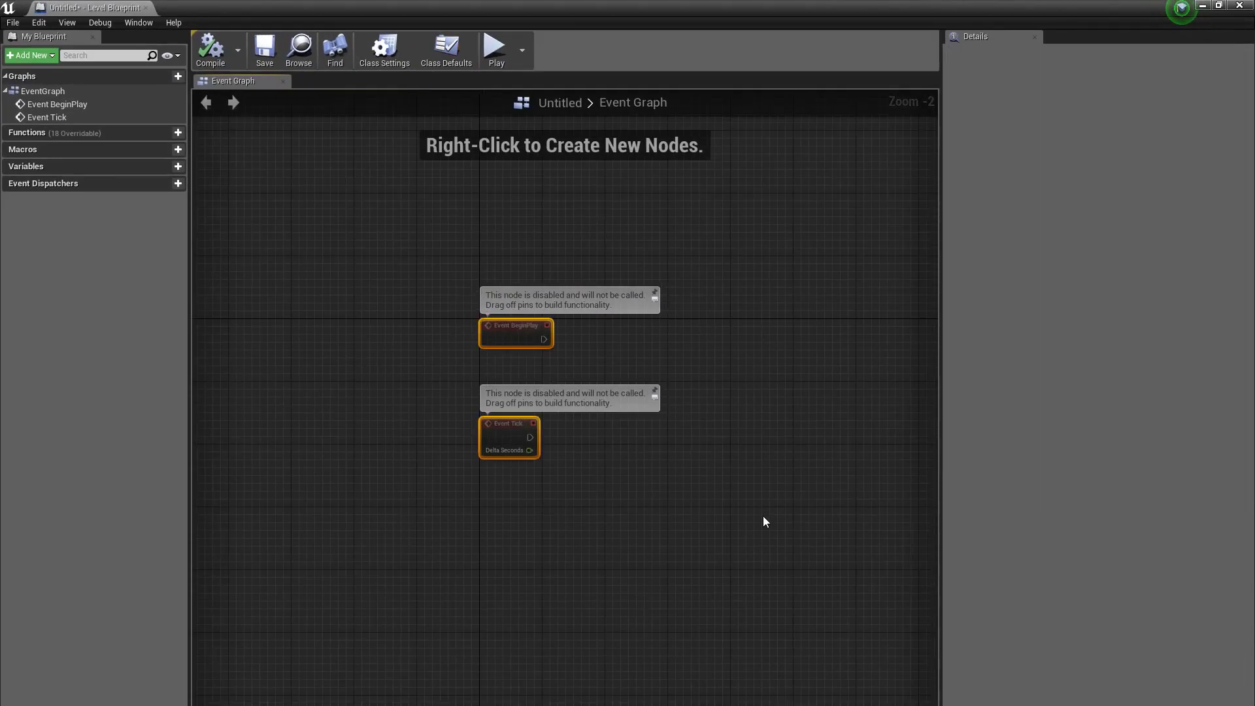
key("Delete")
- Add a reference node for Doorset_DoorFrame_Blueprint to the level's Event Graph and place it left of the graph's centre
left_click_drag(646, 6, 734, 102)
right_click(557, 340)
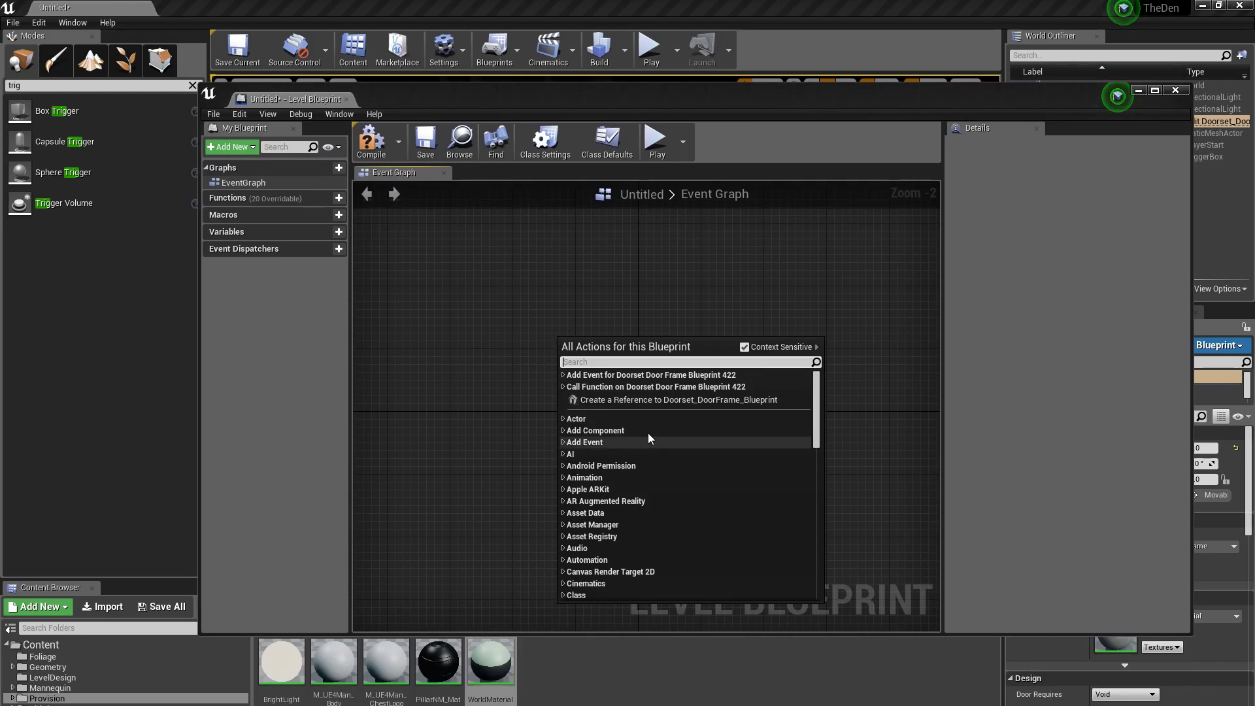
left_click(676, 404)
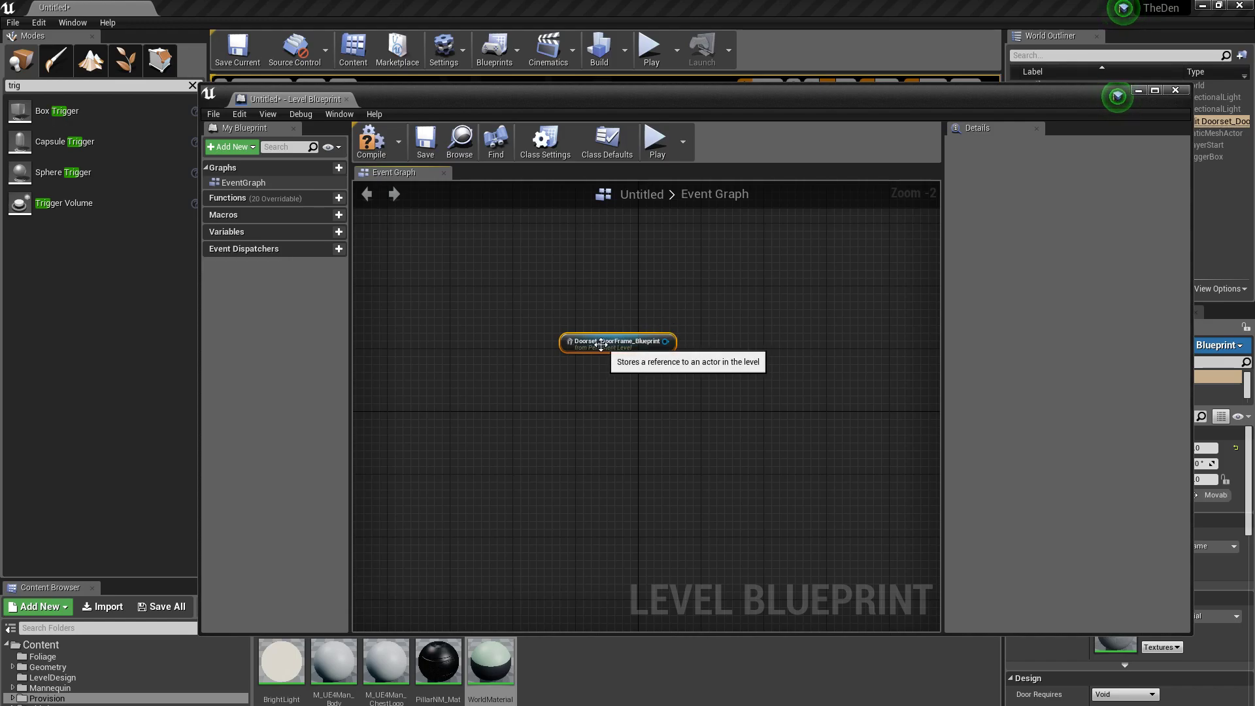
left_click_drag(608, 343, 483, 383)
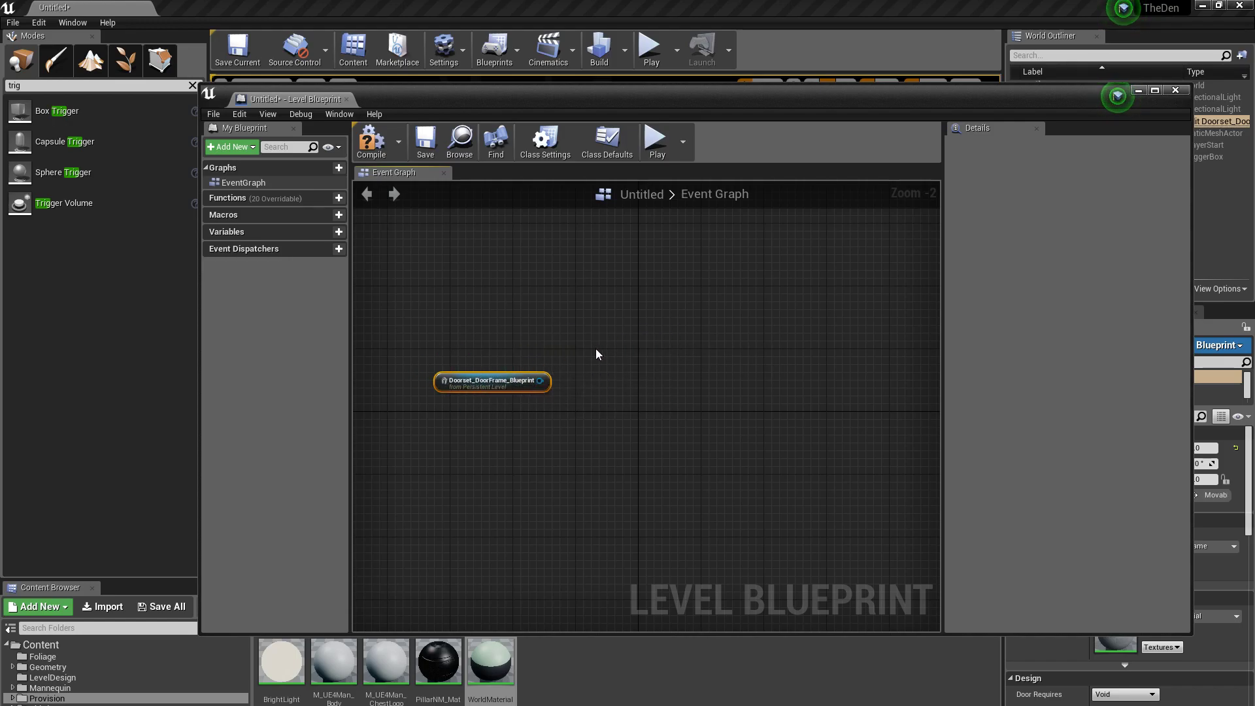
left_click_drag(641, 95, 1090, 247)
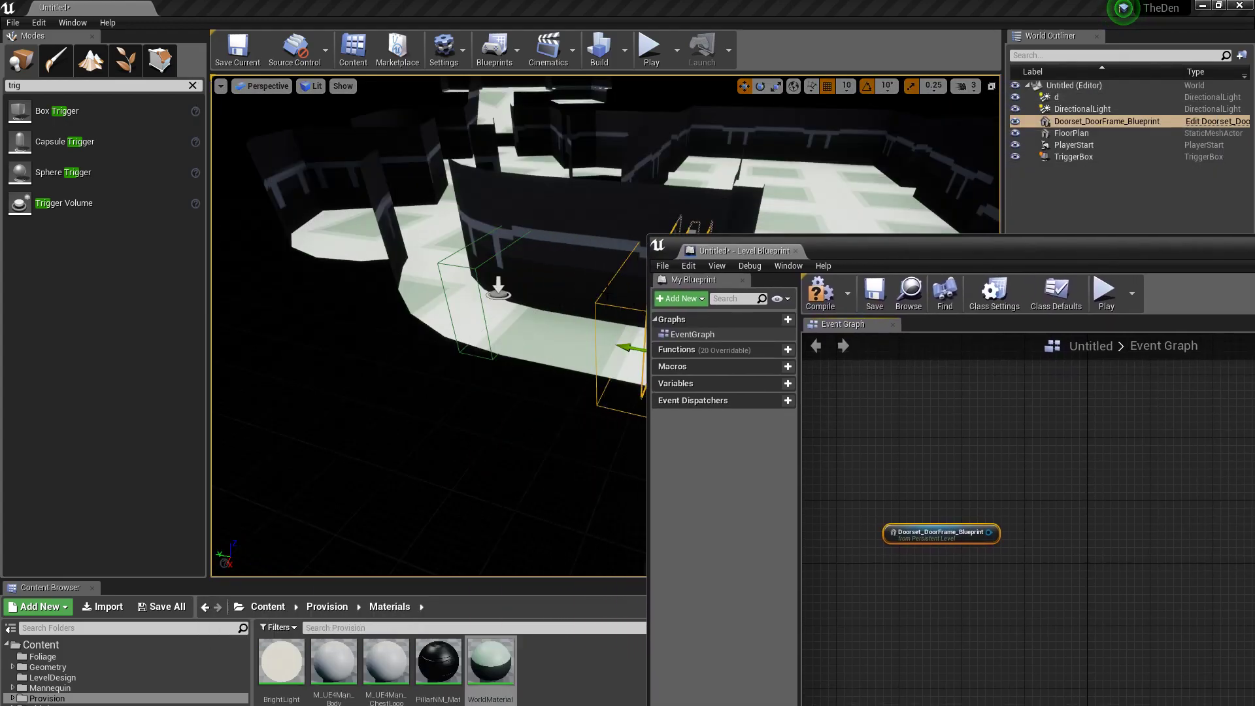
left_click_drag(844, 259, 442, 244)
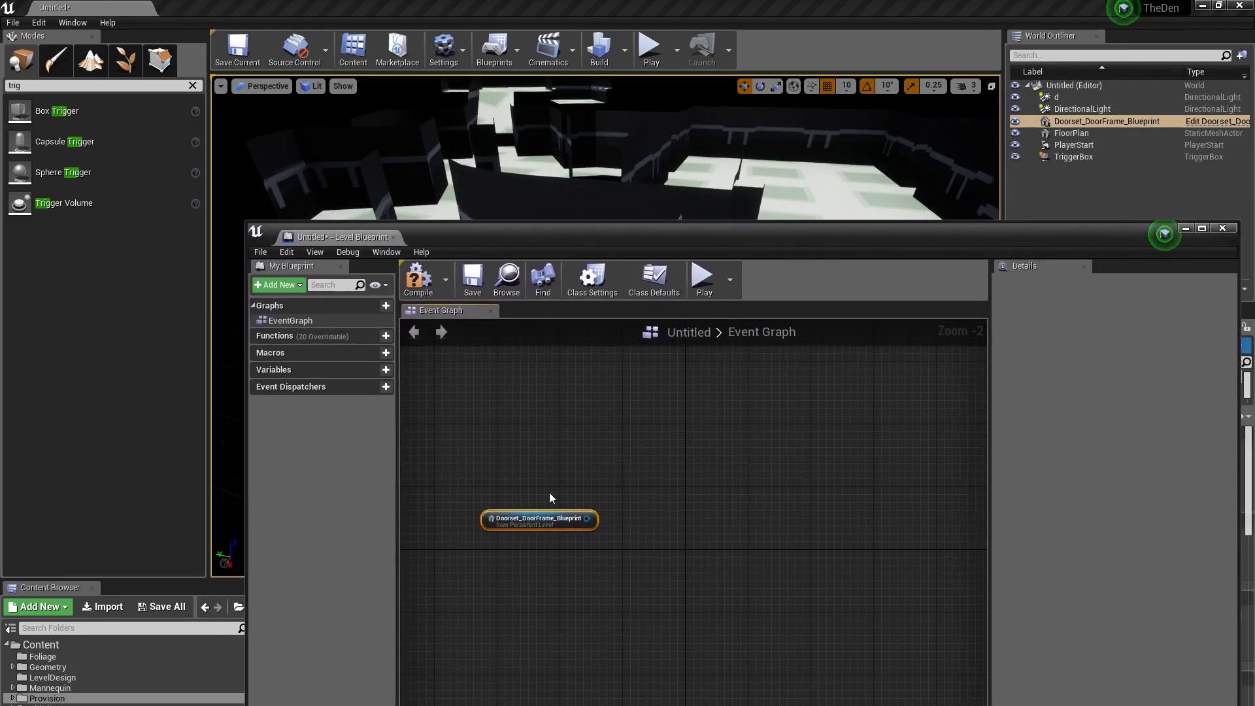
left_click_drag(754, 237, 753, 313)
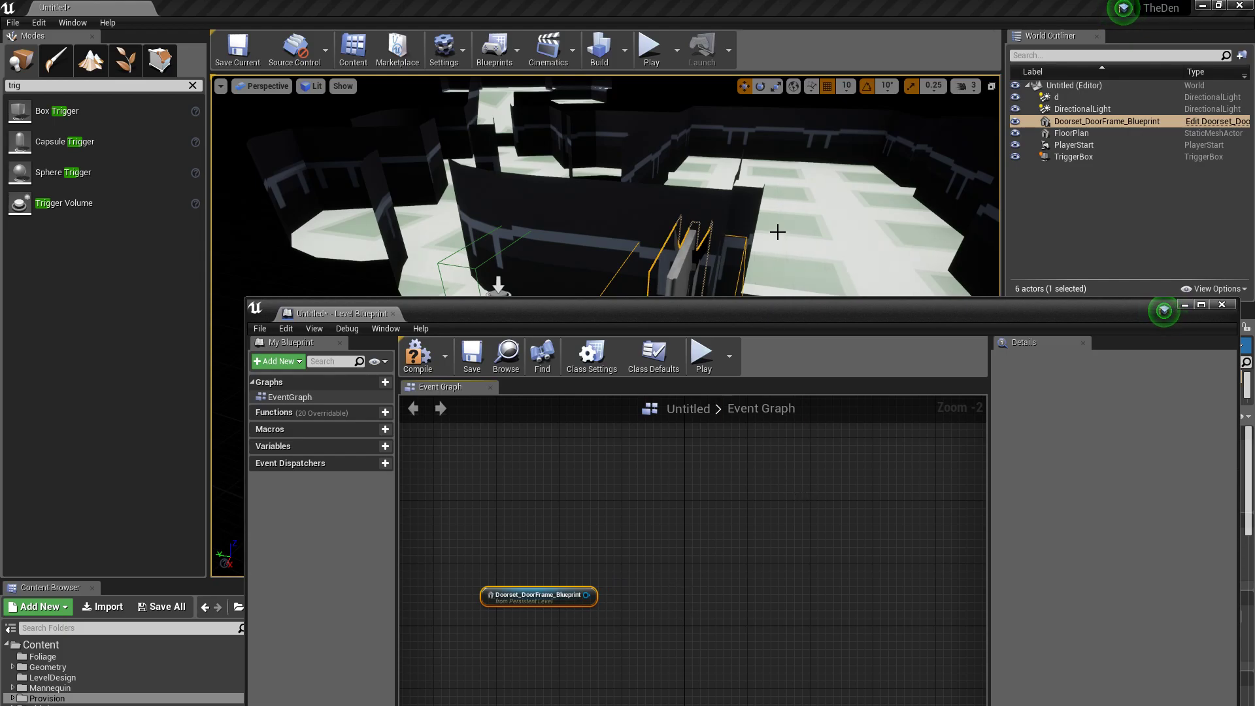
left_click_drag(761, 320, 667, 102)
- Add a Set Door Requires node connected to the Doorset_DoorFrame_Blueprint reference
left_click_drag(491, 377, 623, 291)
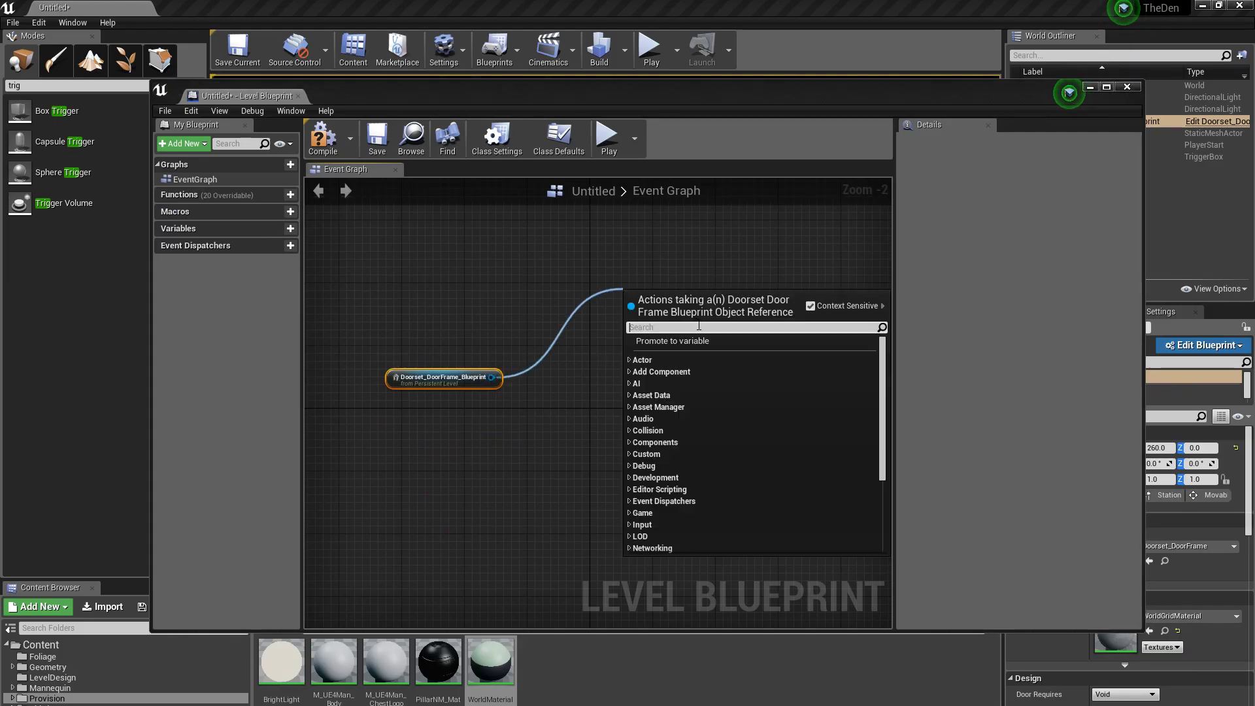
type("d")
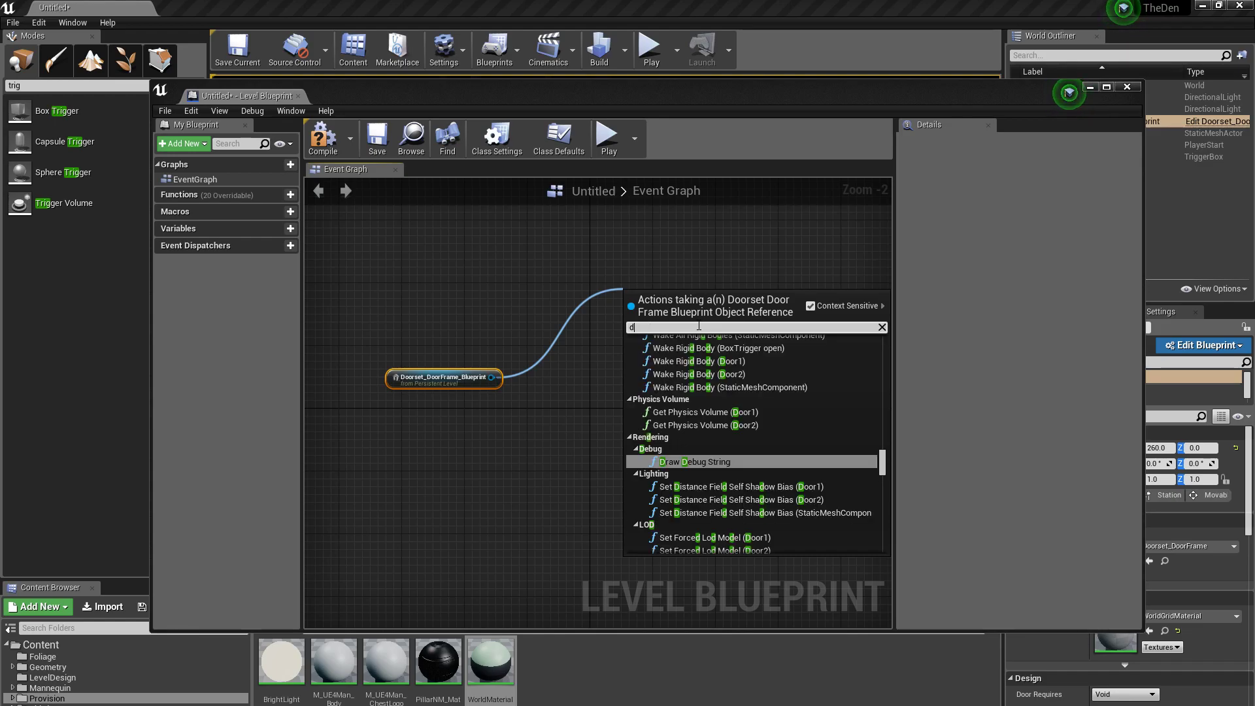
type("oor")
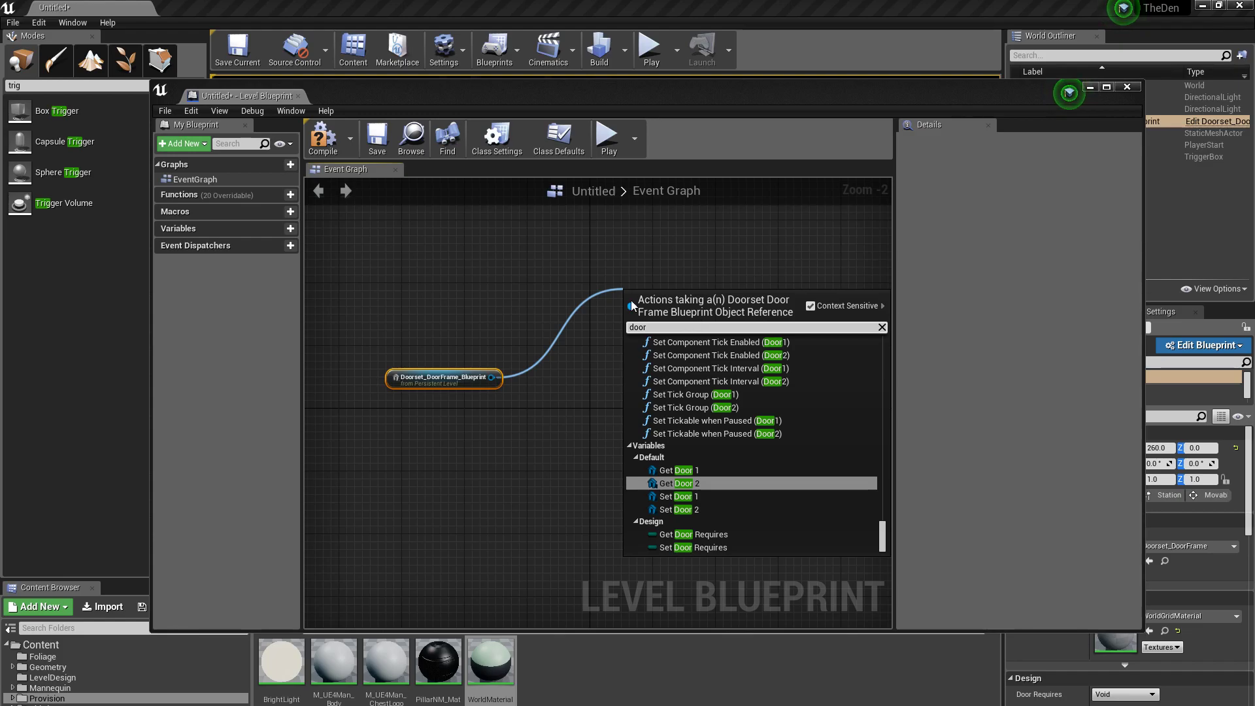
left_click(711, 546)
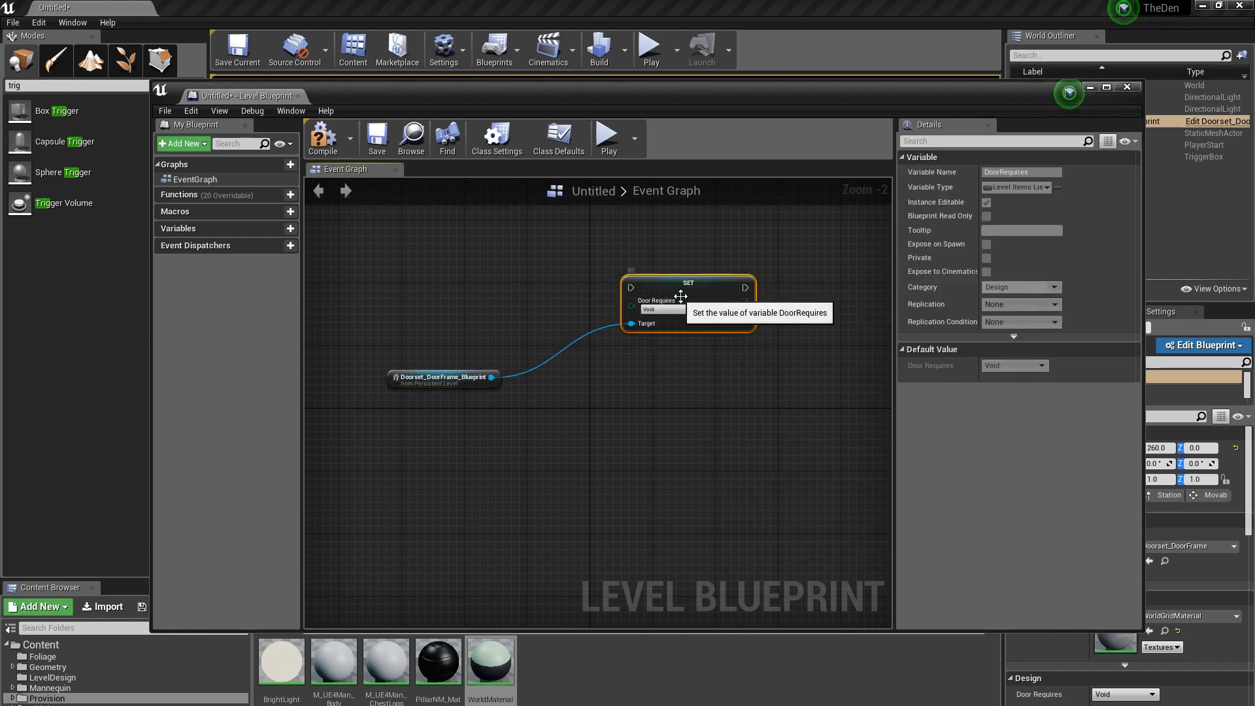
- Set Door Requires to Locked on the Set node and move the node closer to the door frame reference
scroll(680, 297, "up", 2)
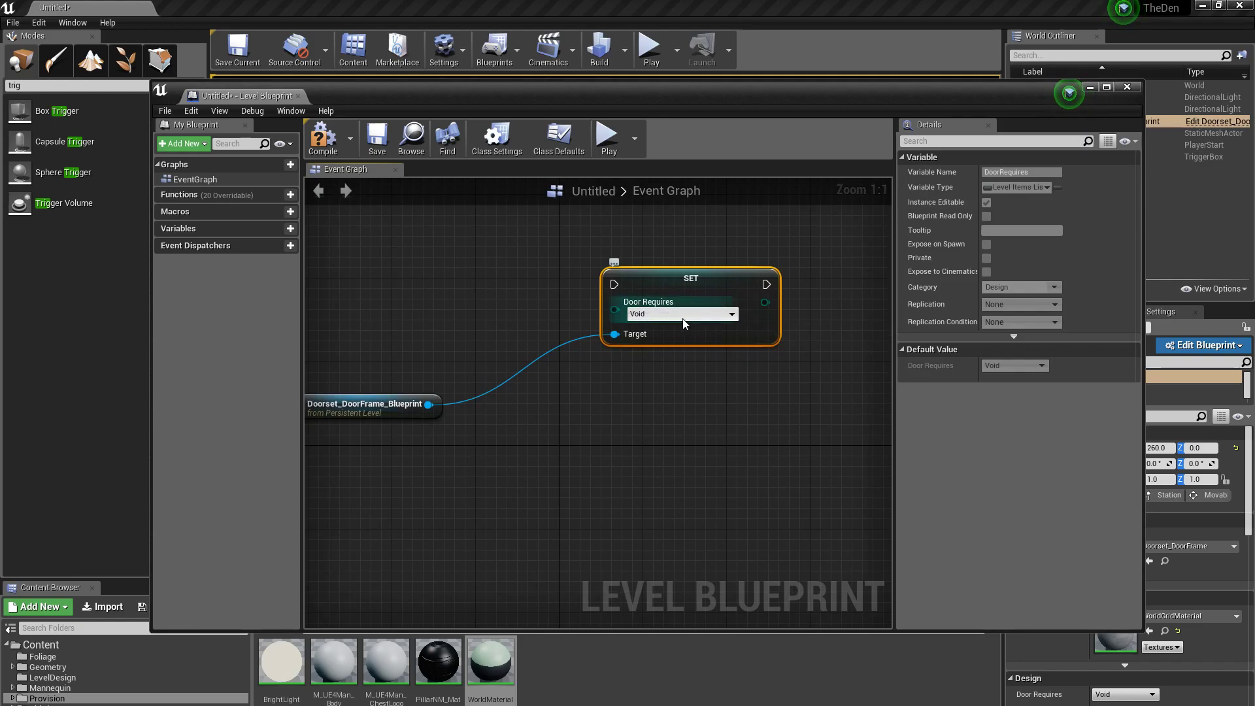
left_click(687, 317)
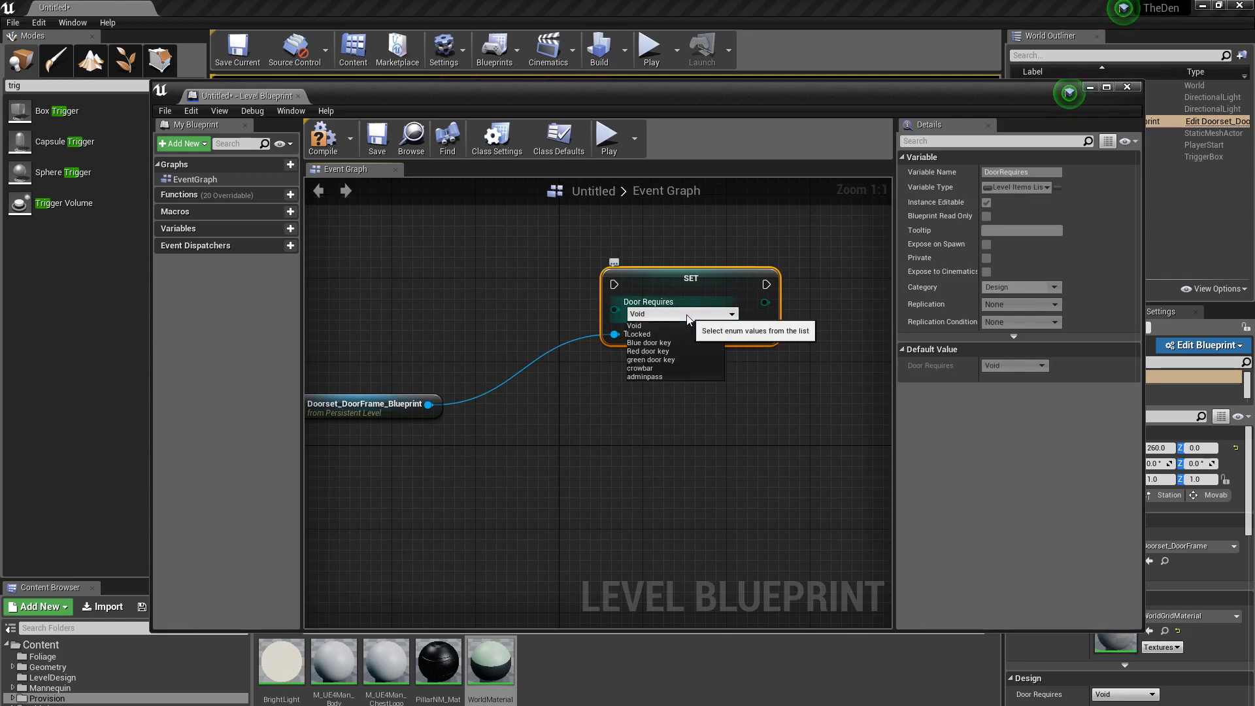
left_click(654, 334)
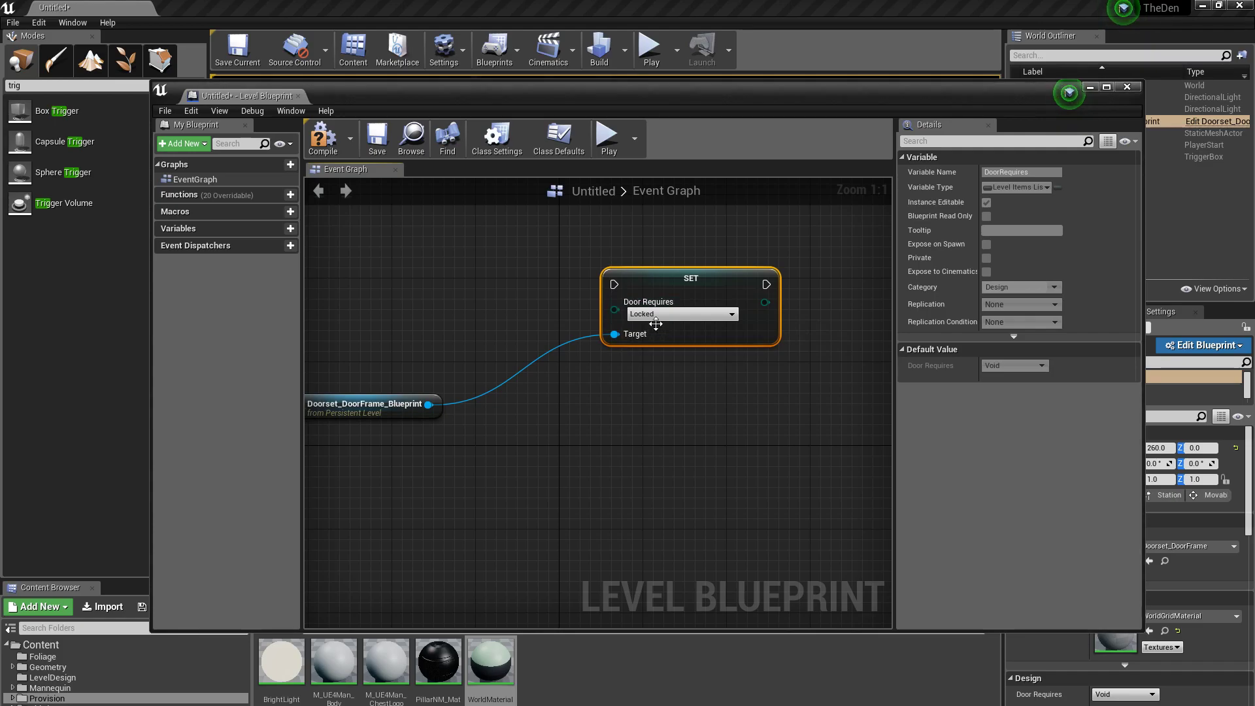
left_click_drag(636, 284, 656, 315)
right_click_drag(656, 314, 834, 363)
left_click_drag(834, 363, 730, 353)
right_click_drag(611, 287, 468, 303)
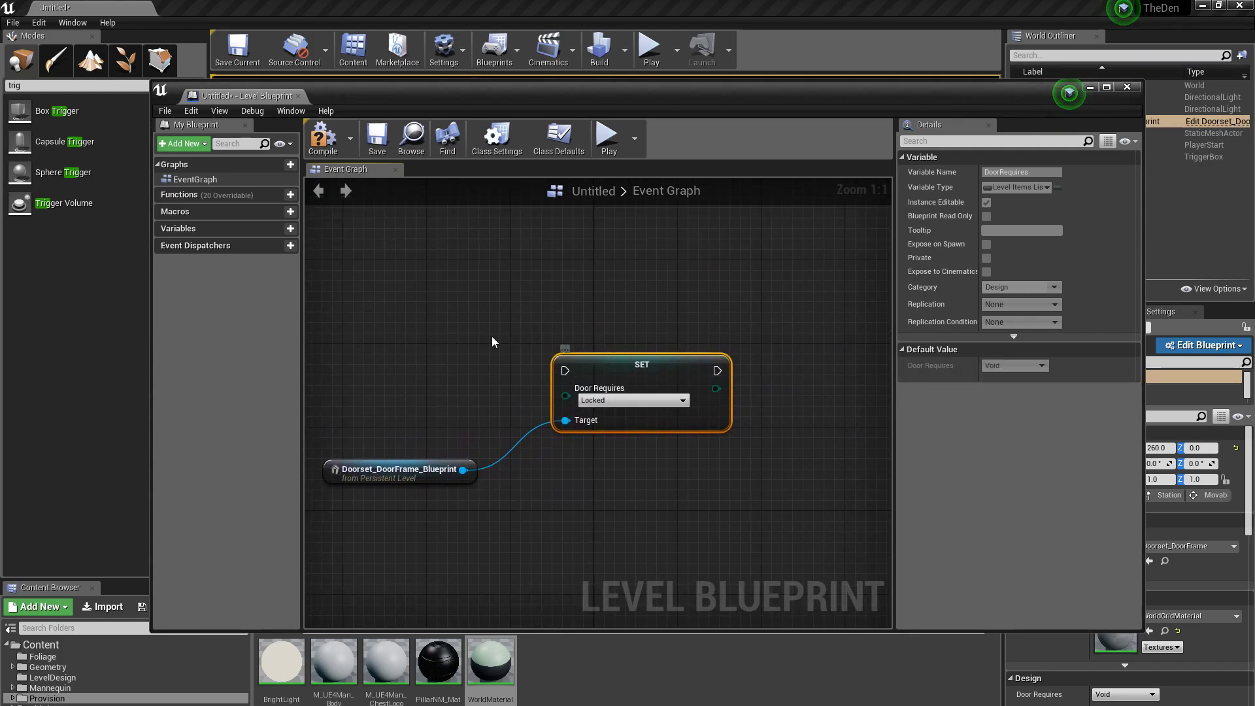
right_click_drag(488, 357, 597, 372)
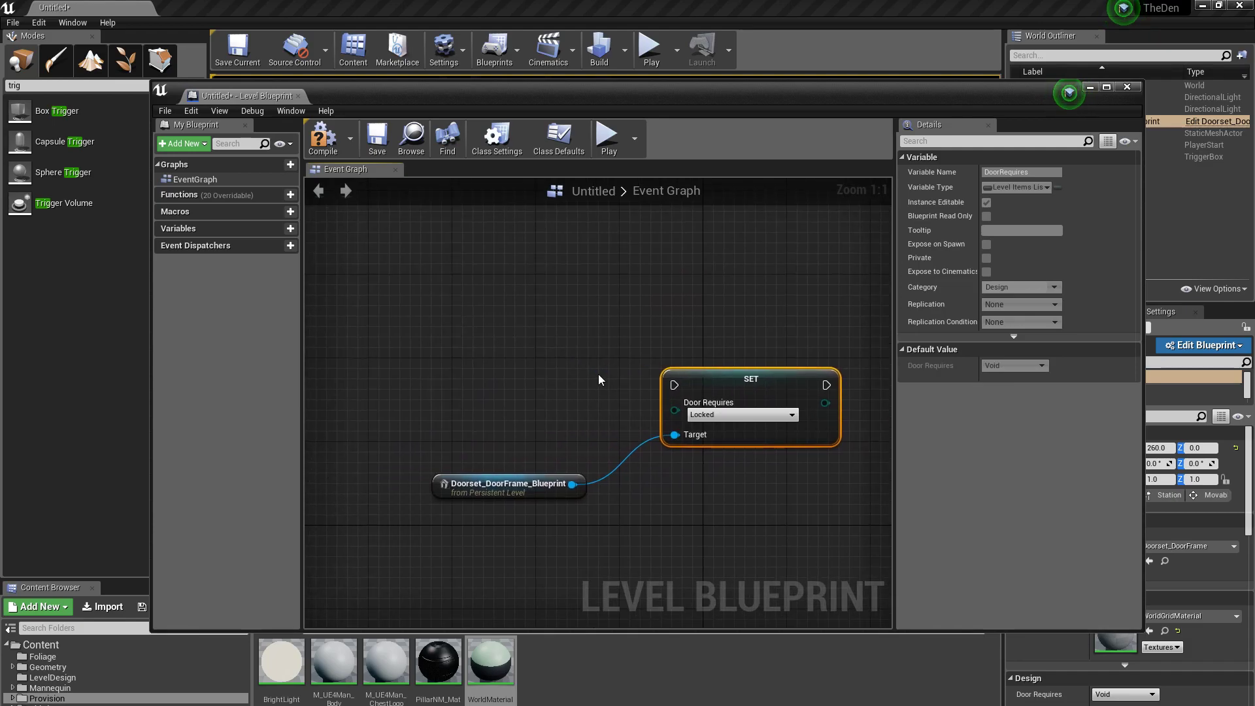
right_click_drag(498, 326, 538, 323)
scroll(560, 304, "down", 2)
right_click_drag(523, 259, 509, 343)
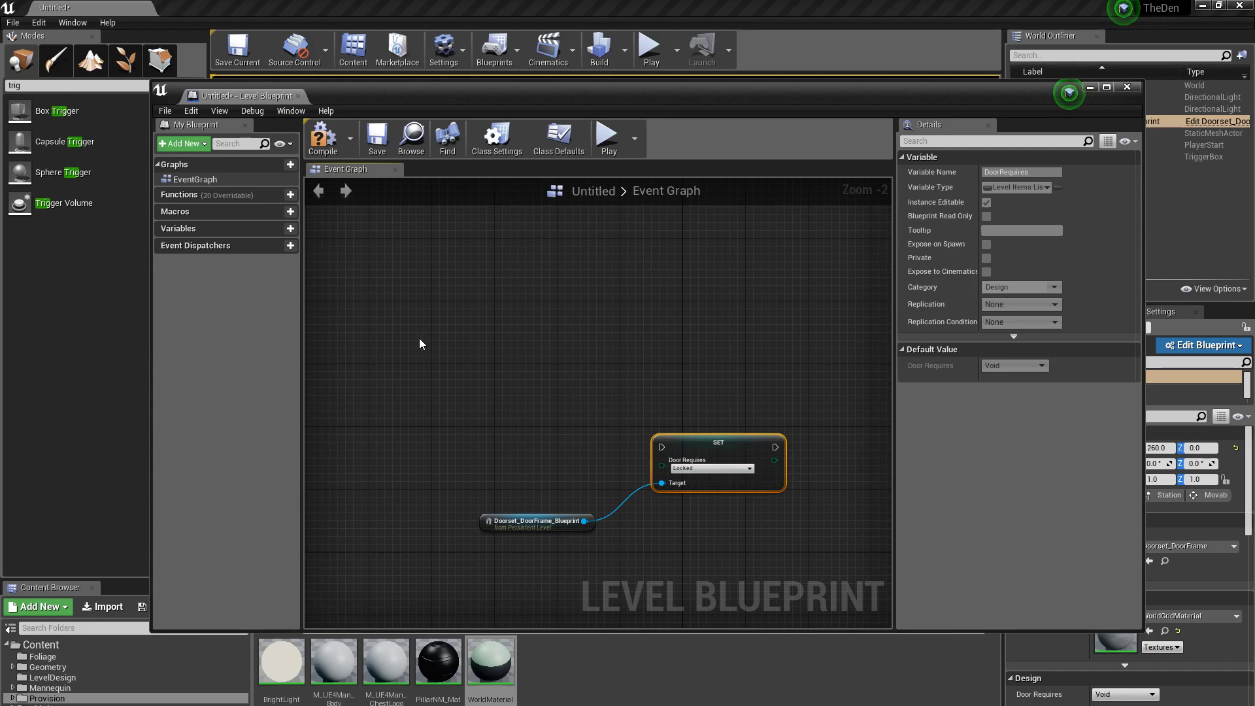
right_click_drag(461, 408, 495, 354)
right_click_drag(531, 311, 527, 353)
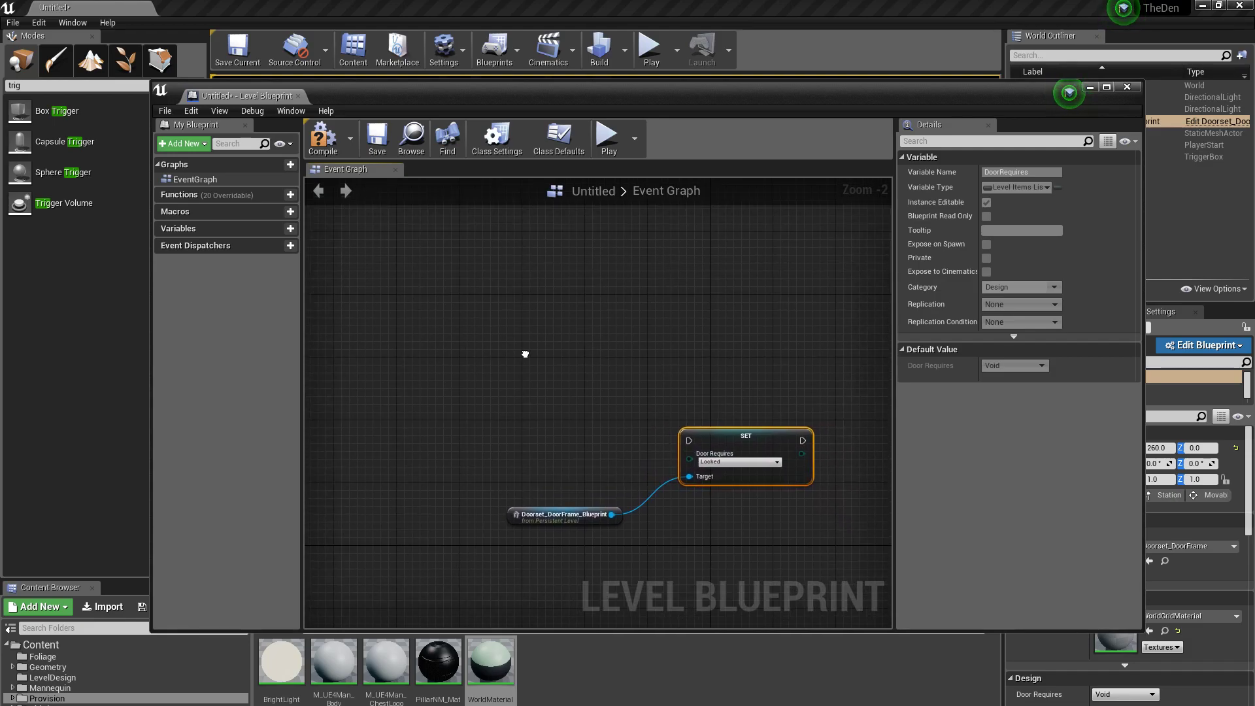
- Select the trigger box in the level and return to the Level Blueprint's Event Graph
left_click_drag(582, 98, 1018, 173)
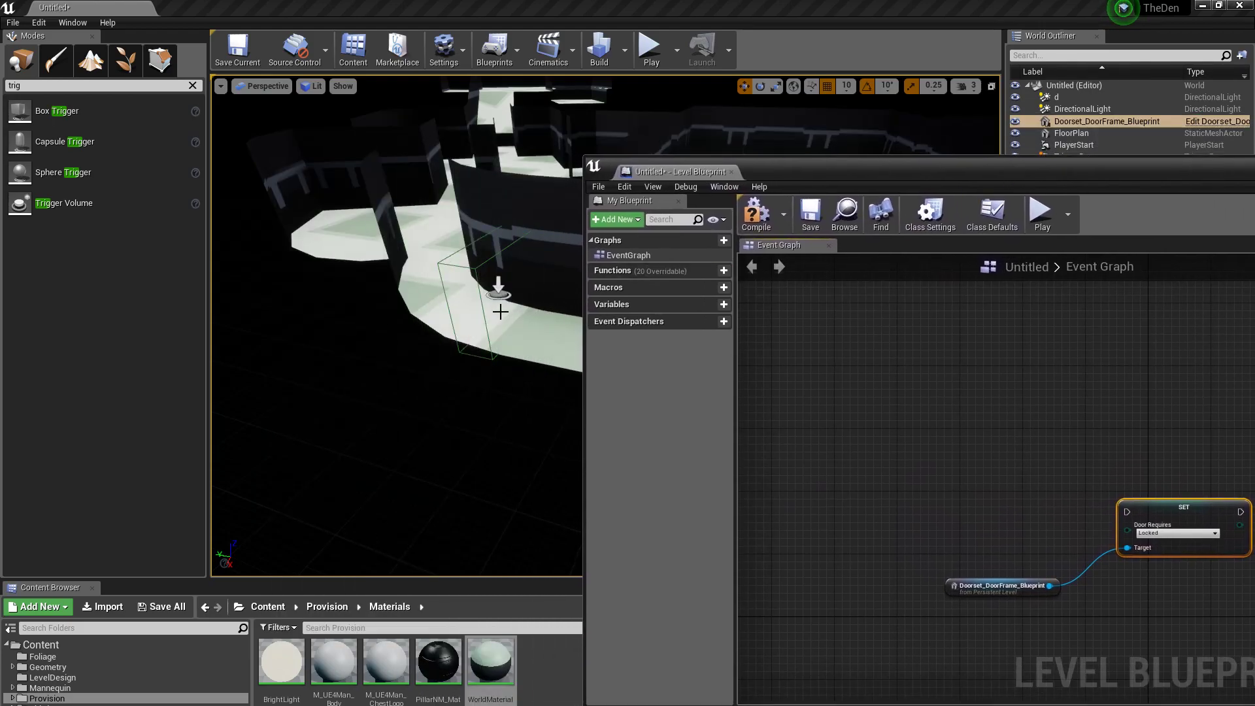
left_click(463, 268)
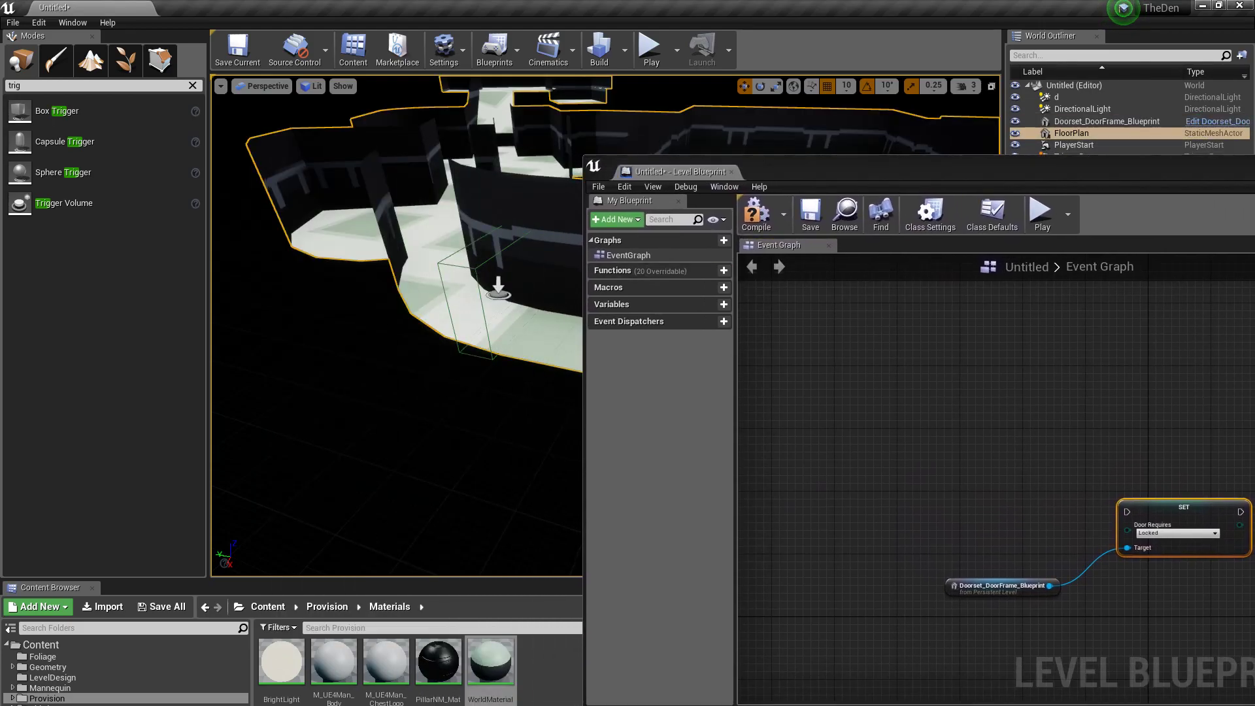
left_click(499, 288)
left_click_drag(904, 189, 705, 125)
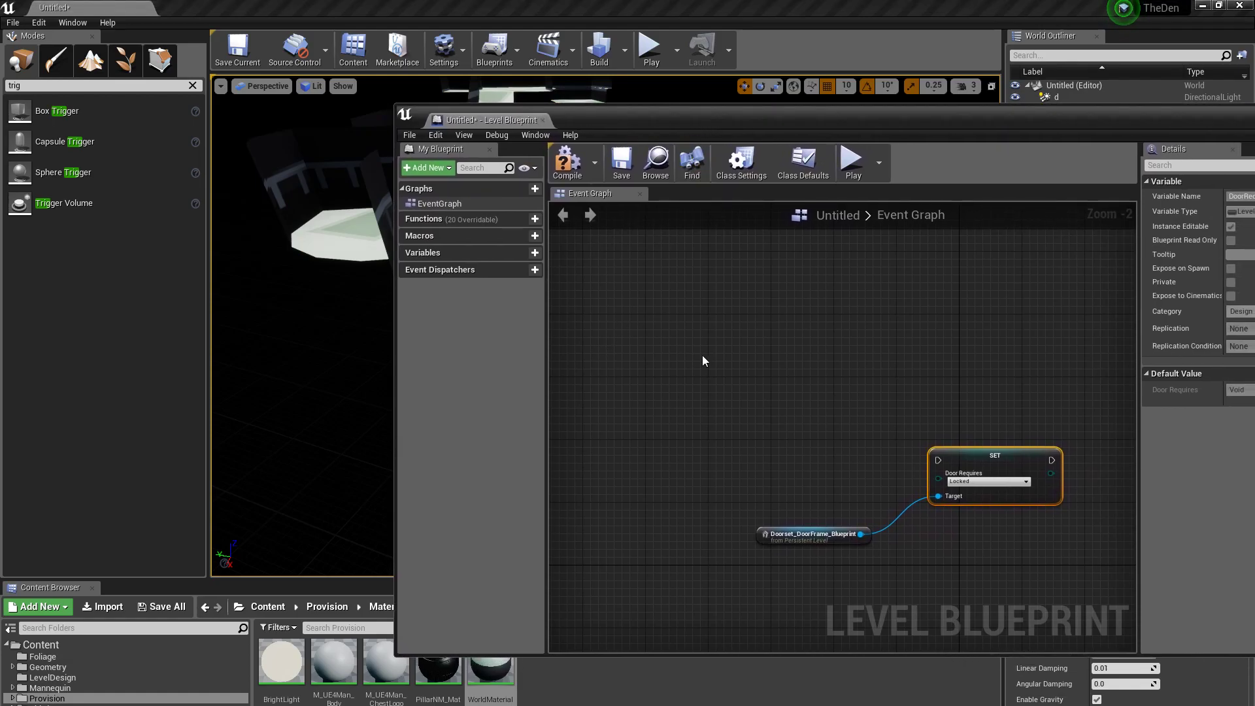
- Add an On Actor End Overlap event for the trigger box, move it nearer the Set node, and connect it to that node's execution input
right_click(719, 316)
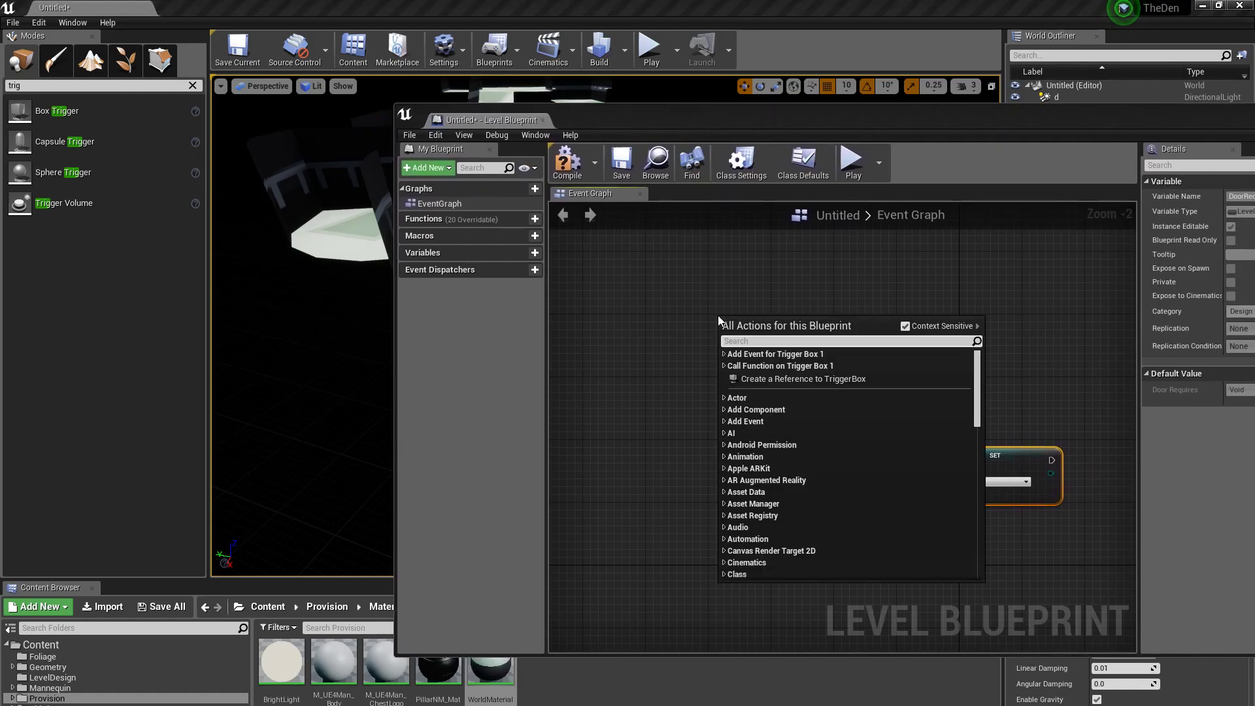
left_click(724, 354)
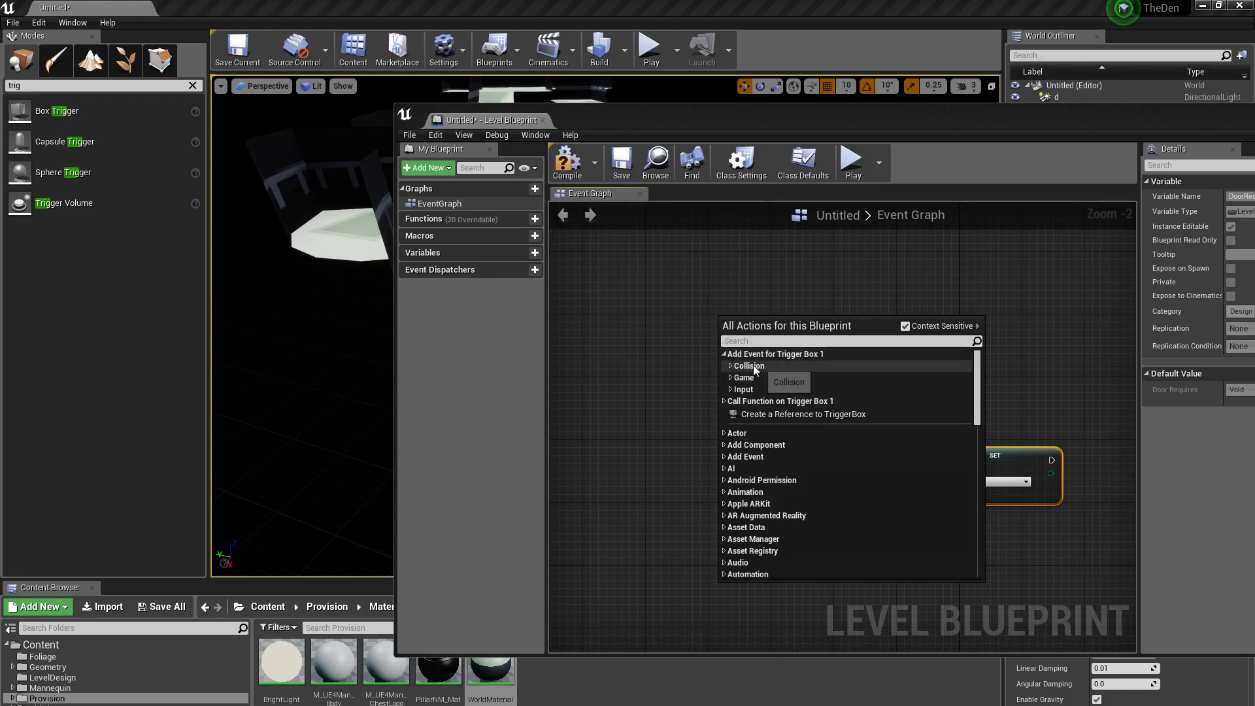
left_click(731, 364)
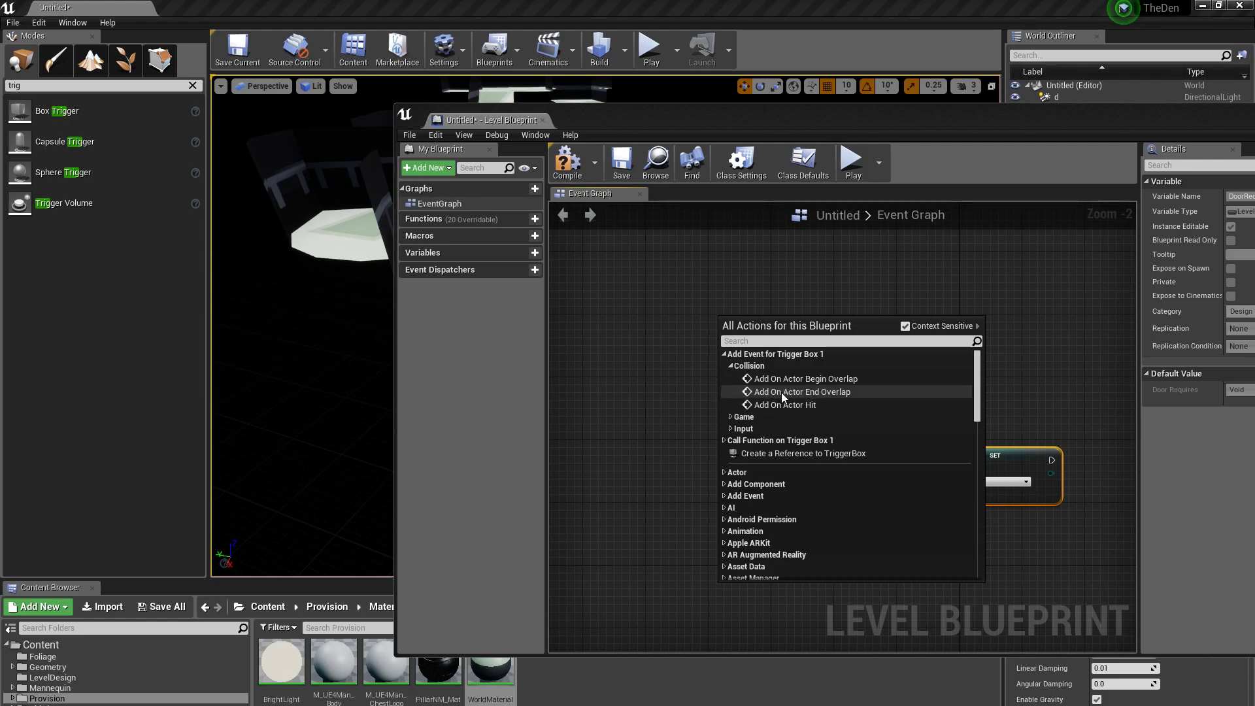
left_click(825, 394)
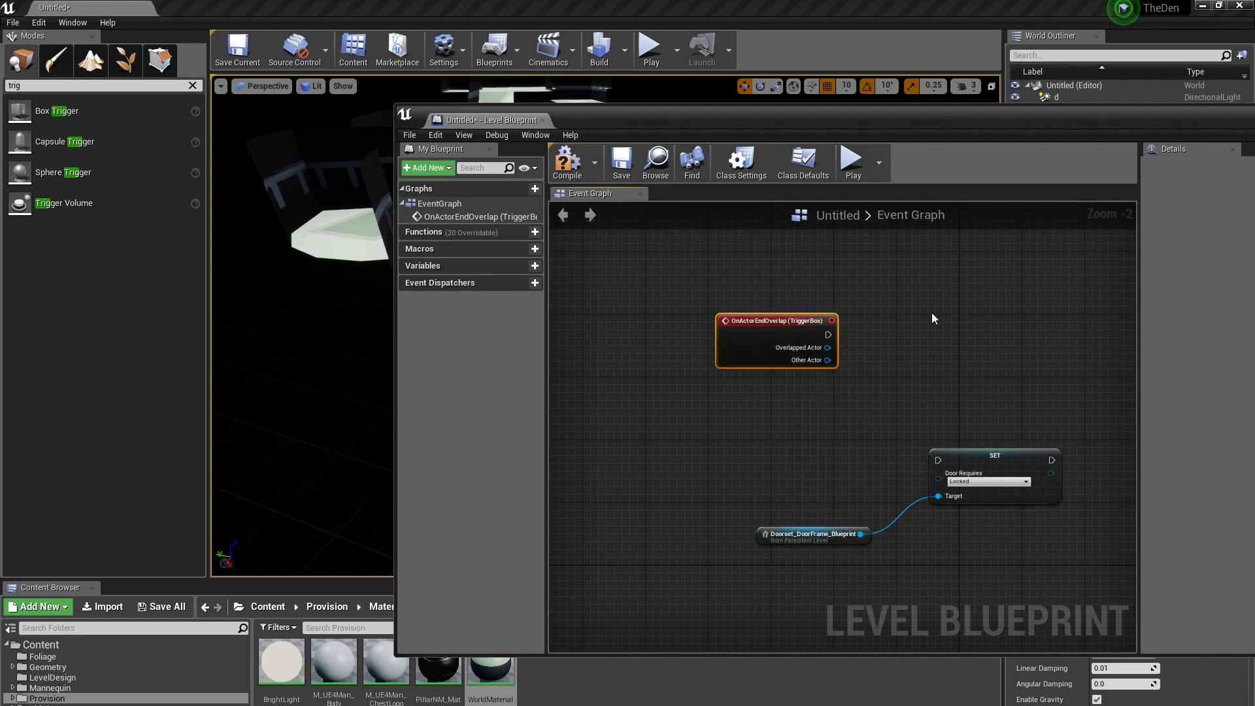
left_click_drag(793, 316, 939, 461)
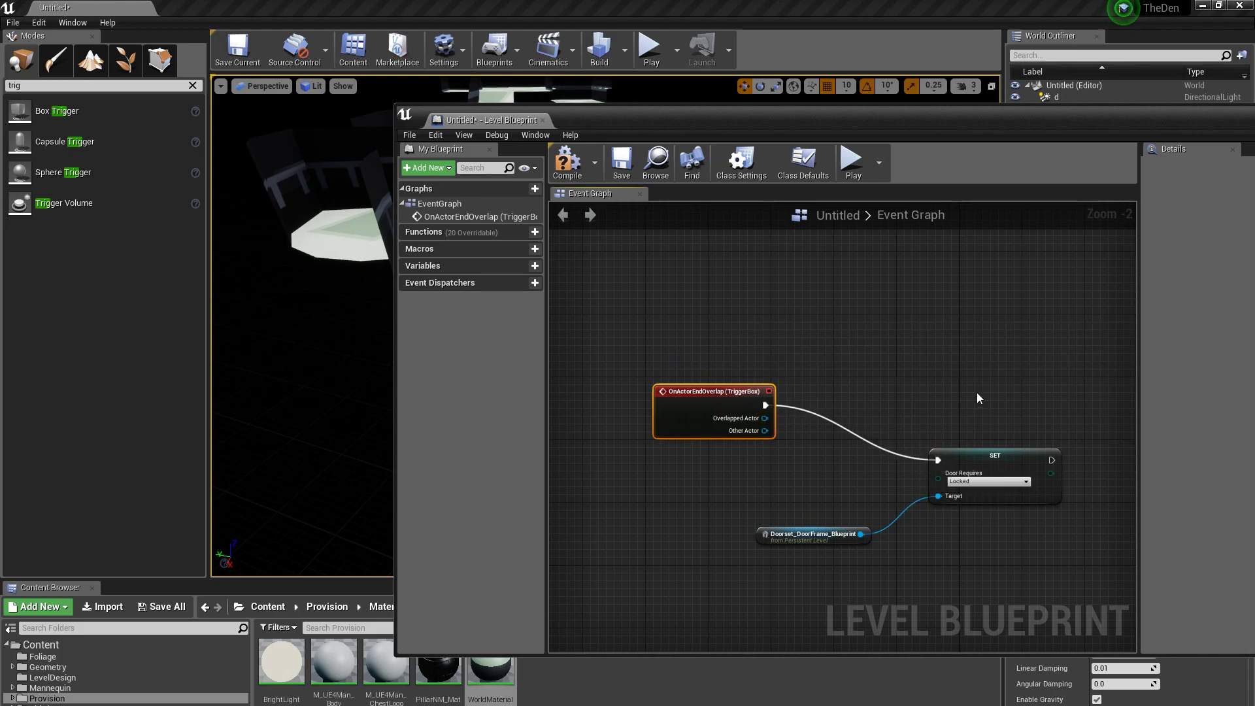
right_click_drag(936, 383, 899, 362)
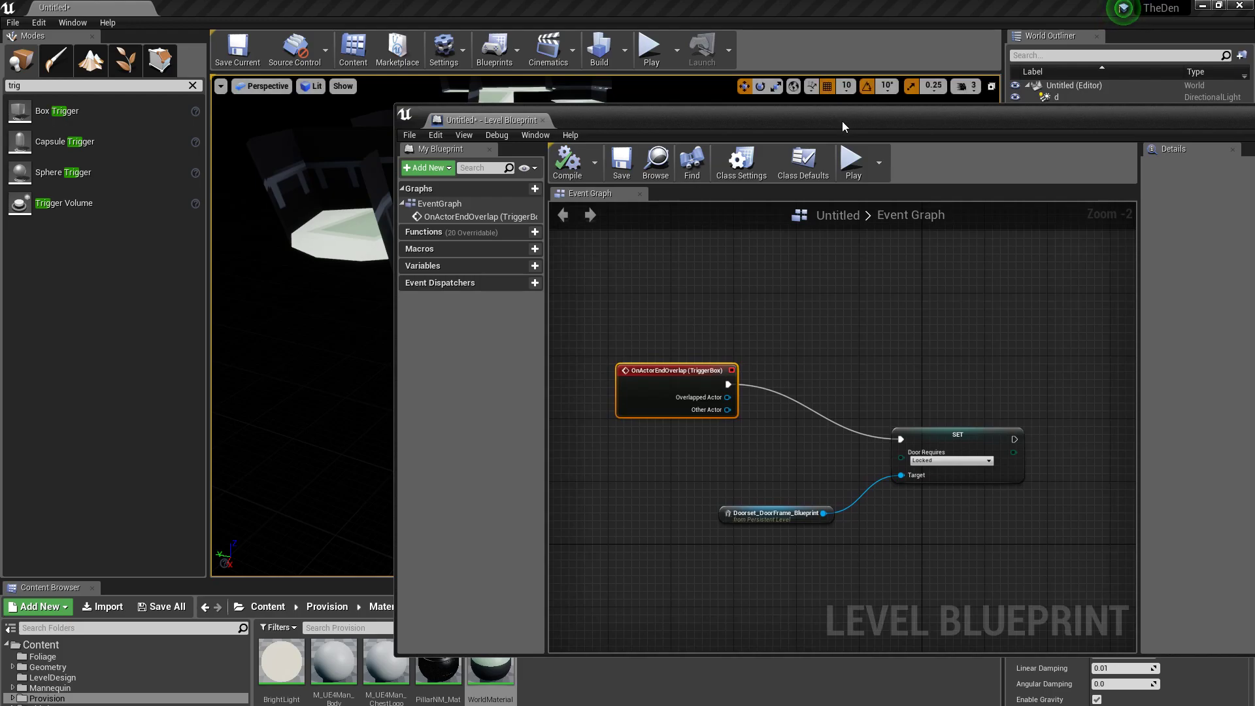
- Play-test the level by running the character through the door and along the corridor, returning to check the door, and end the session
left_click_drag(838, 120, 883, 124)
left_click(1166, 113)
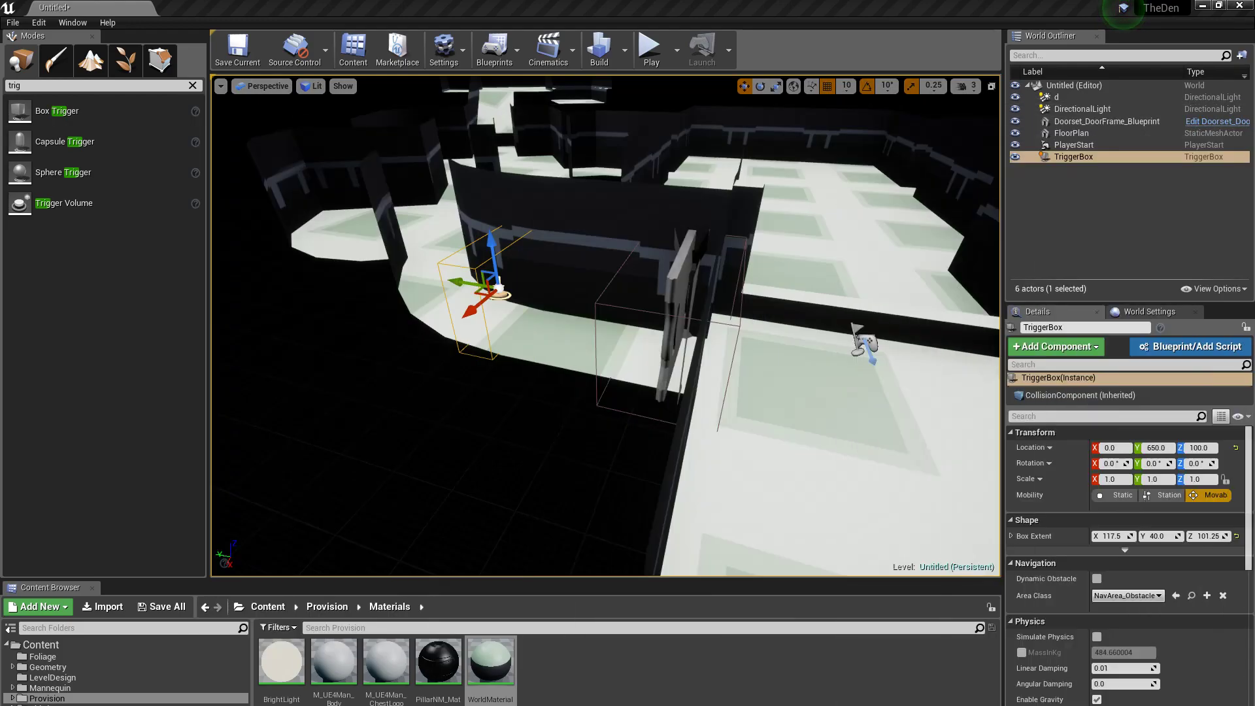
left_click(651, 49)
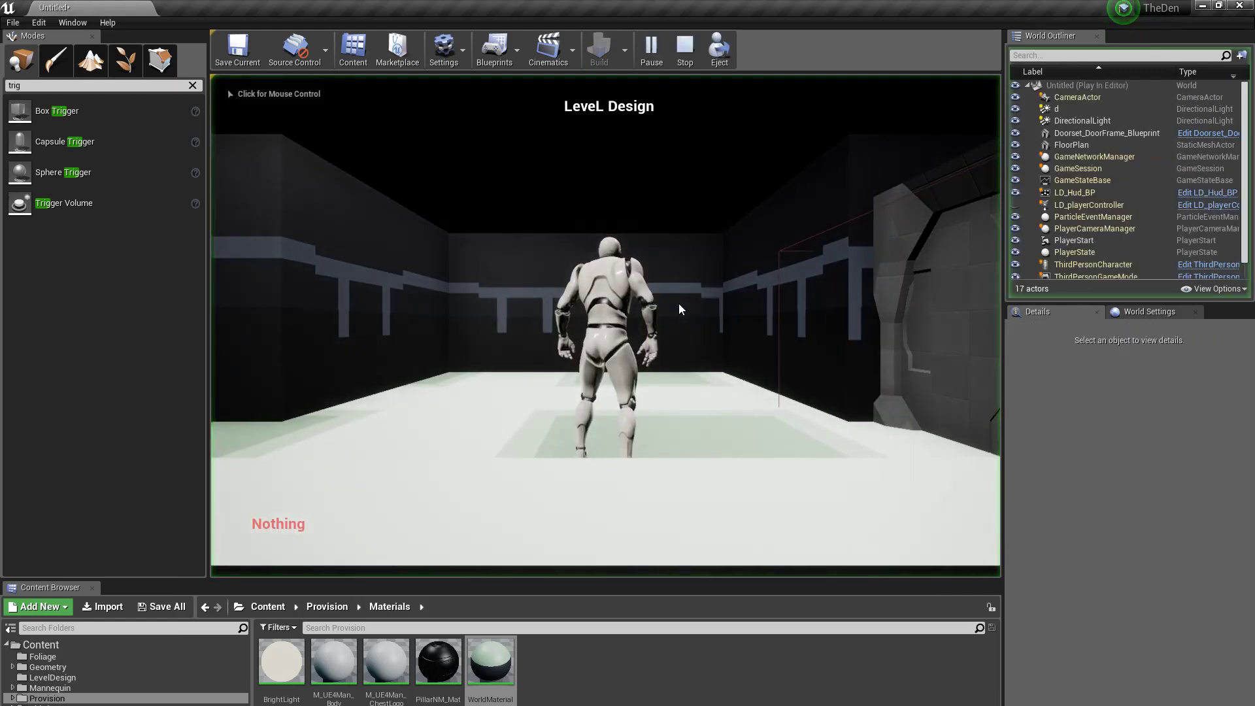
left_click(676, 303)
key("w")
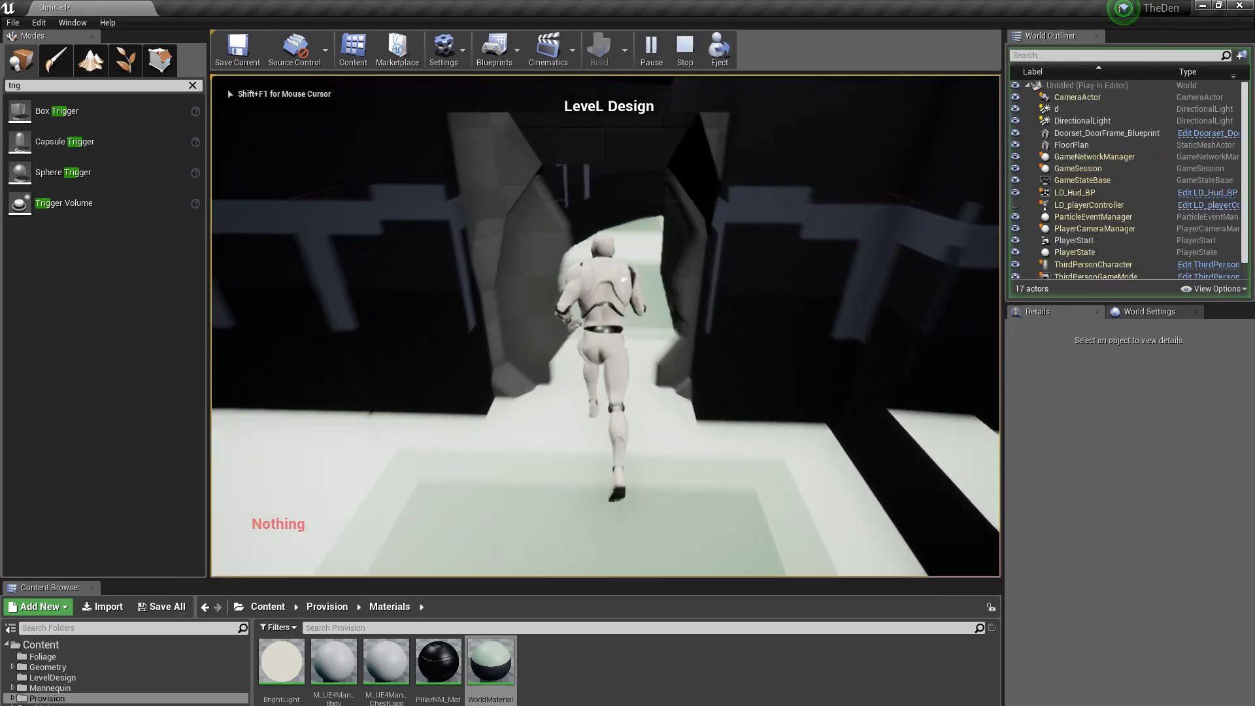
key("w")
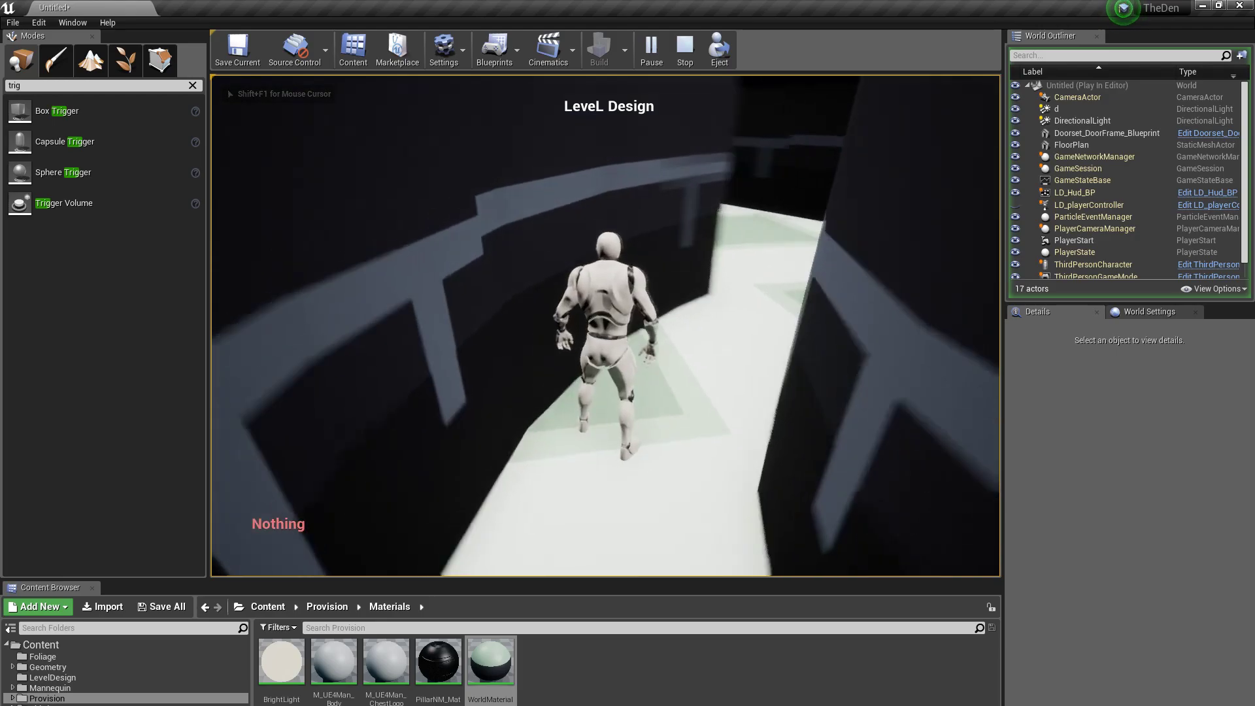
key("w")
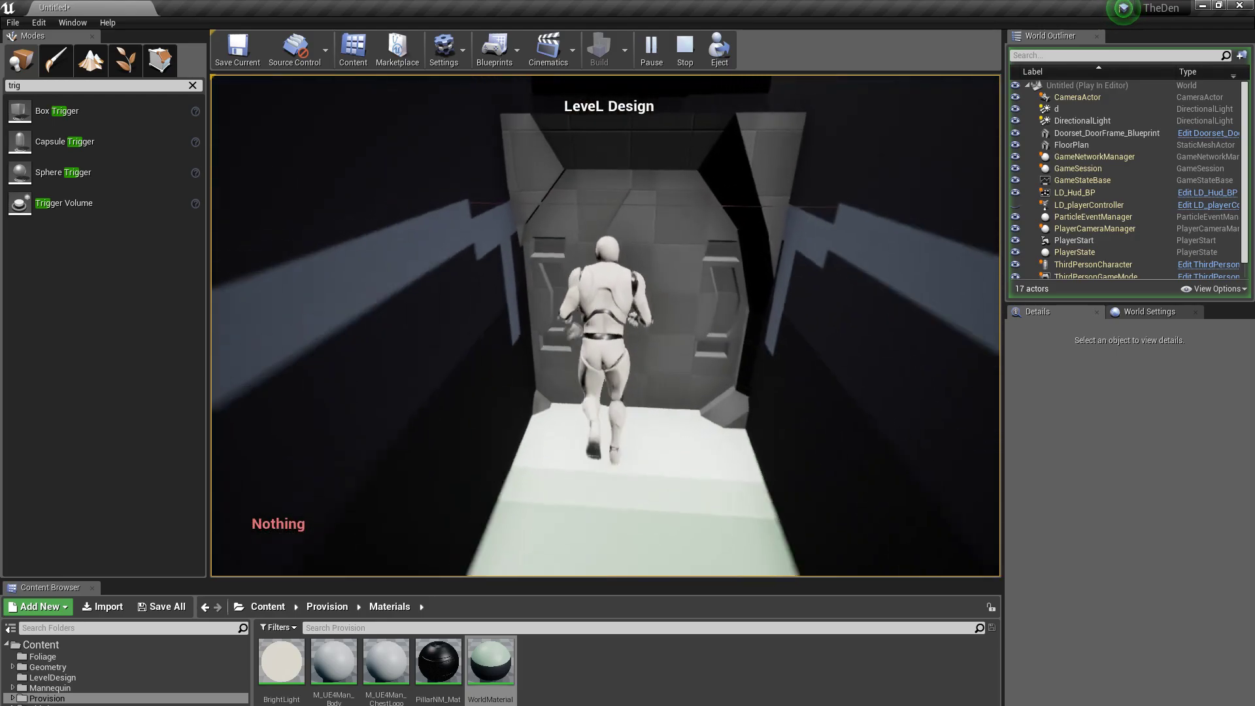
key("w")
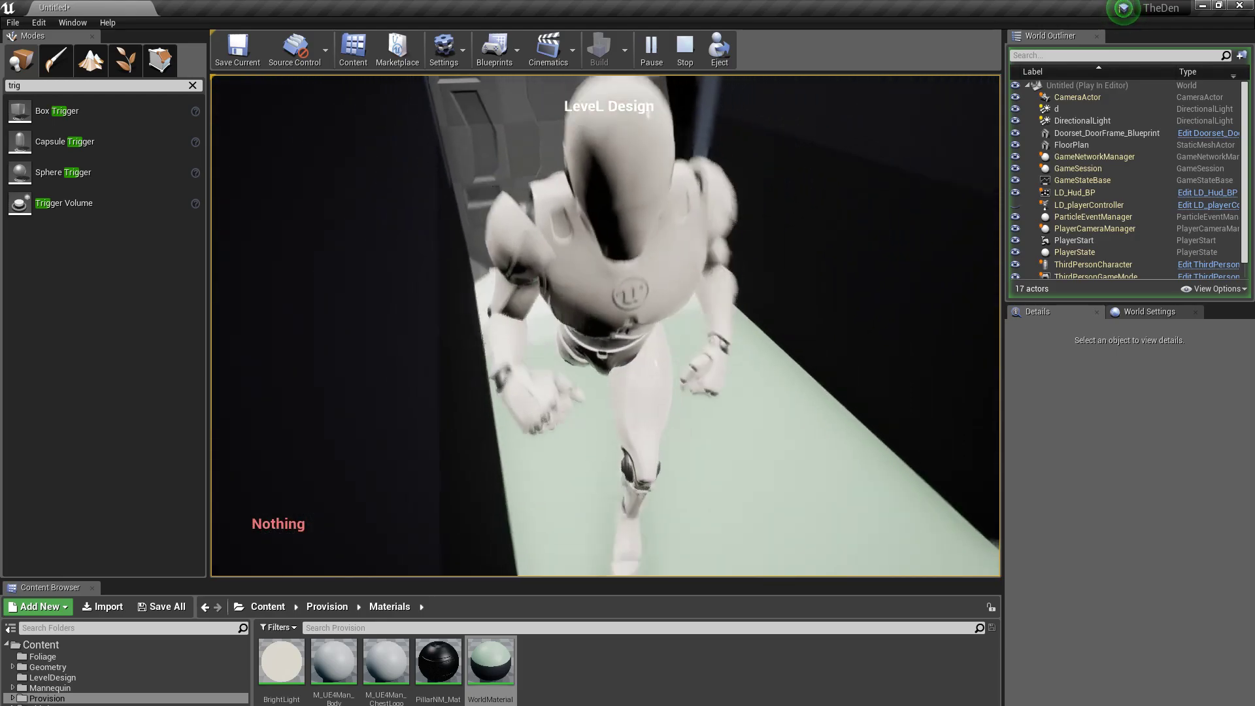
key("w")
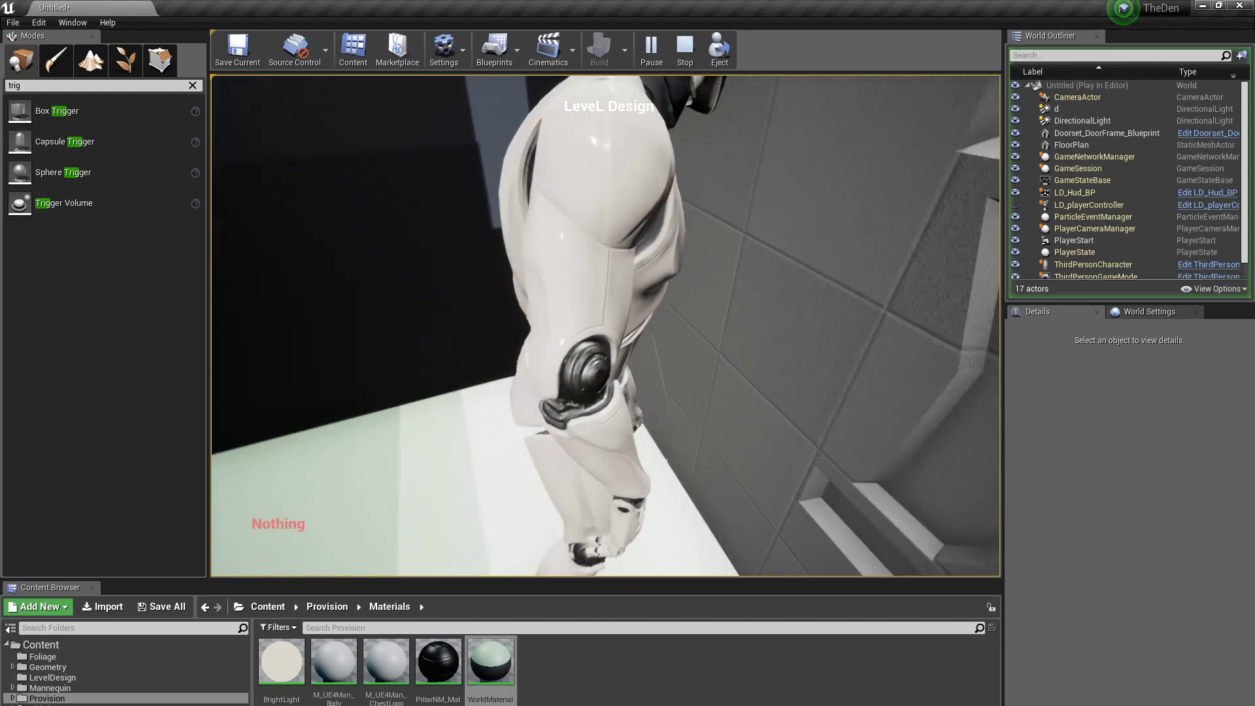
key("Escape")
- Bring the Level Blueprint back into view and reposition its window so the whole Event Graph and Details area are visible
key("s")
mouse_move(523, 357)
right_mouse_down()
mouse_move(507, 392)
mouse_move(524, 357)
right_mouse_up()
left_click_drag(1254, 167, 657, 59)
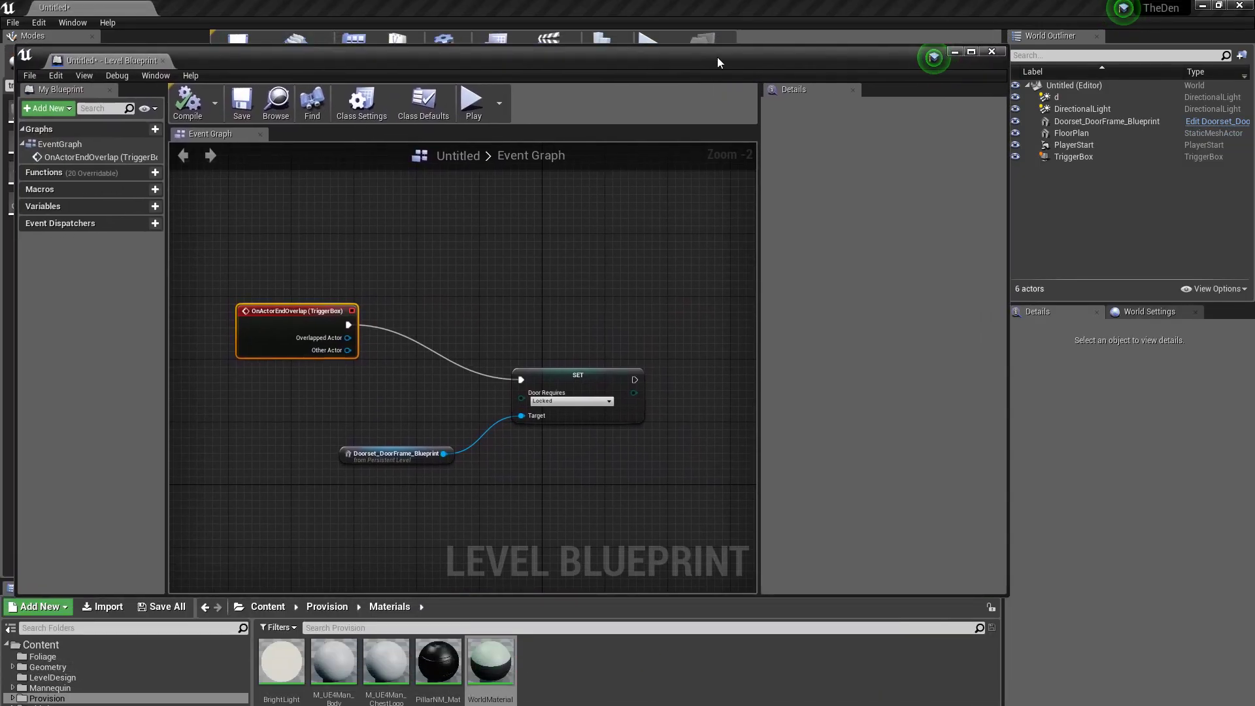